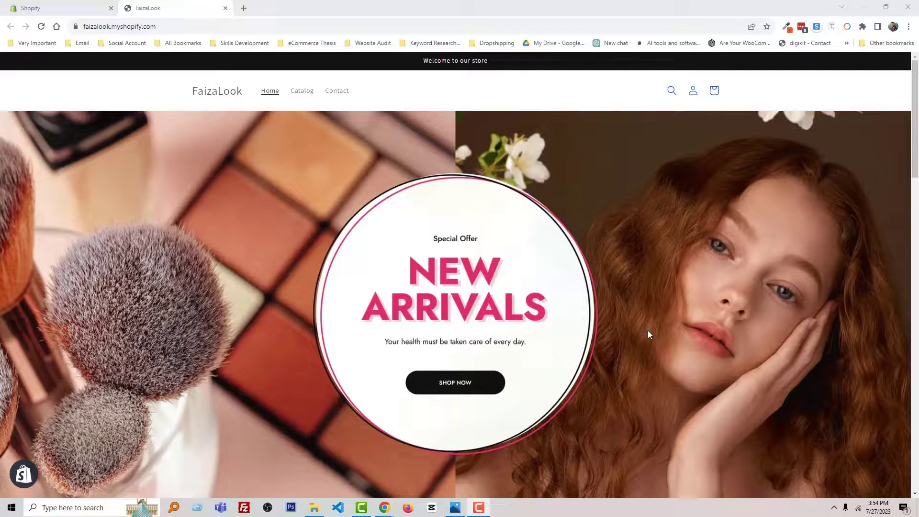
pyautogui.scroll(-3, 648, 333)
pyautogui.scroll(-3, 708, 349)
pyautogui.scroll(-3, 795, 353)
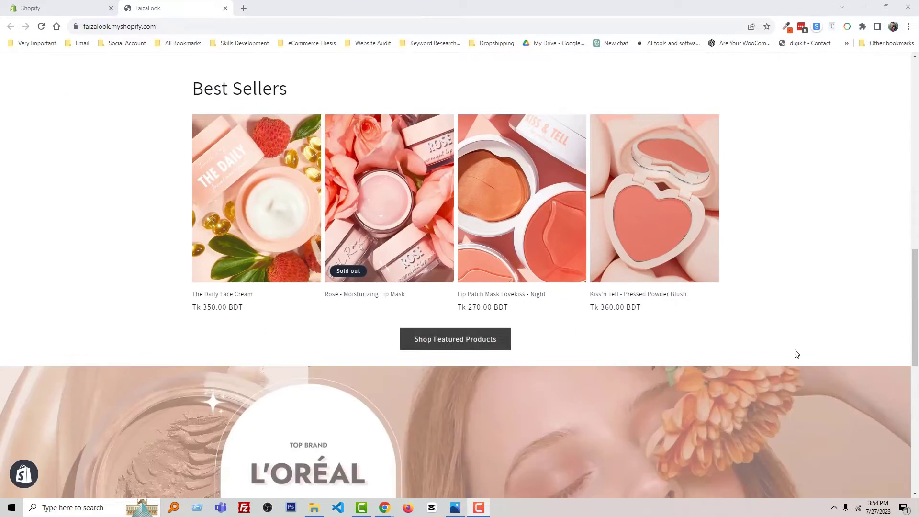
pyautogui.scroll(-3, 773, 353)
pyautogui.scroll(-3, 728, 348)
pyautogui.scroll(8, 722, 352)
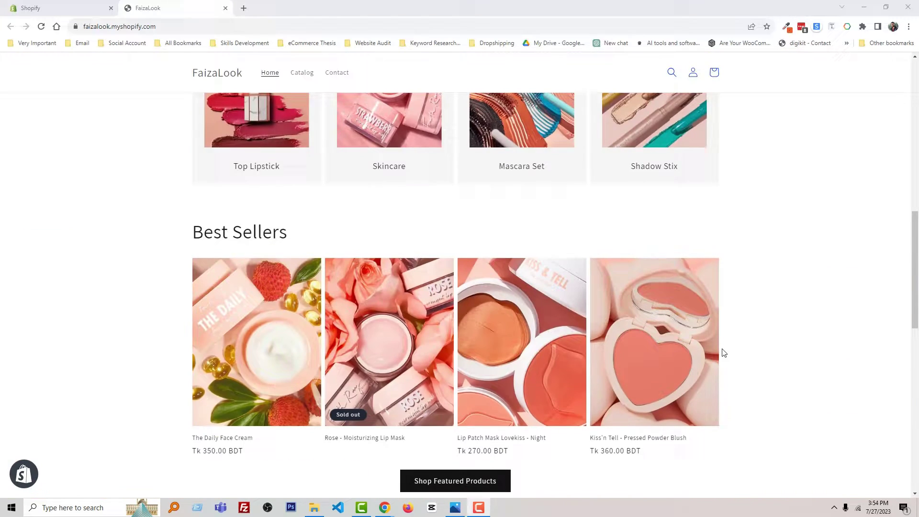
pyautogui.scroll(1, 722, 352)
pyautogui.moveTo(195, 280); pyautogui.dragTo(294, 287)
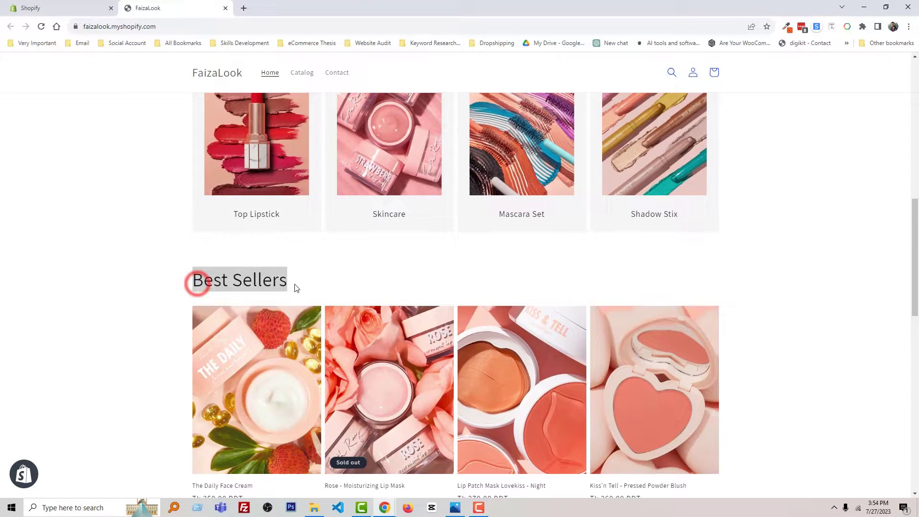
# Search Google for 'background pattern images' in a new tab and show image results
pyautogui.click(374, 281)
pyautogui.scroll(-1, 609, 295)
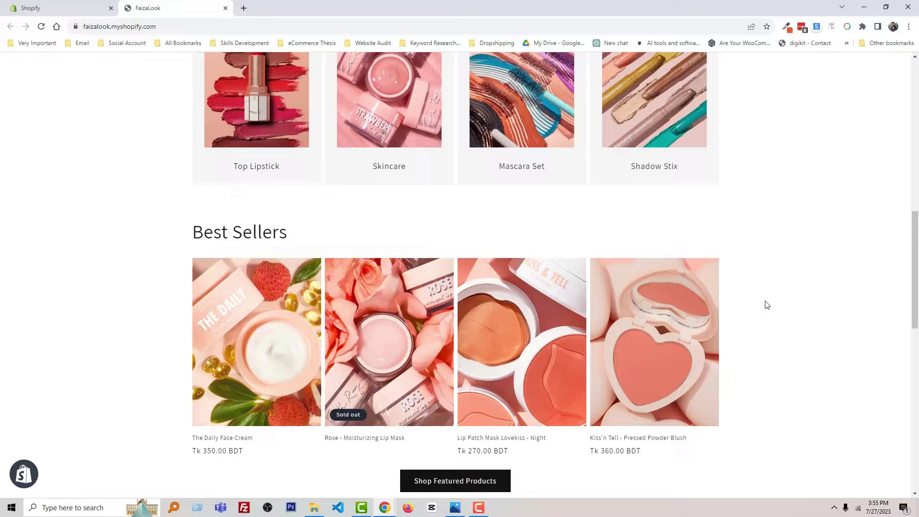
pyautogui.click(245, 9)
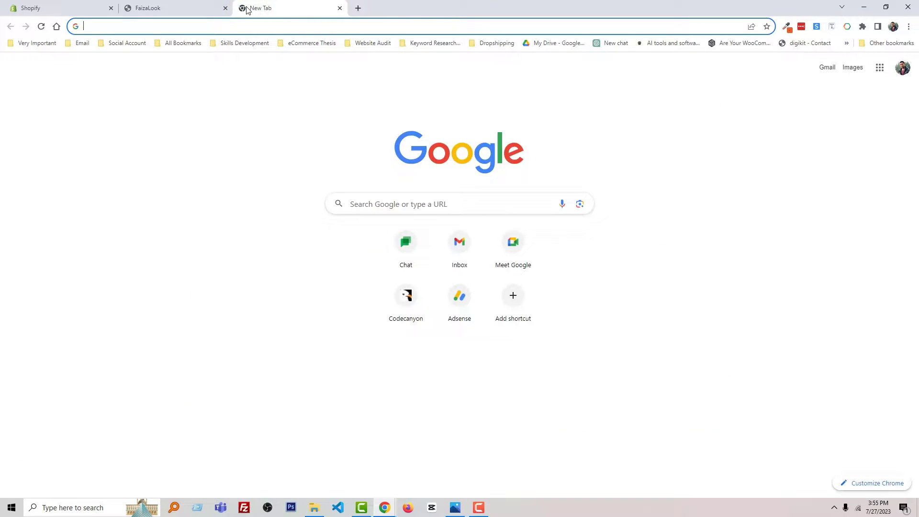
pyautogui.write('ba')
pyautogui.press('Right')
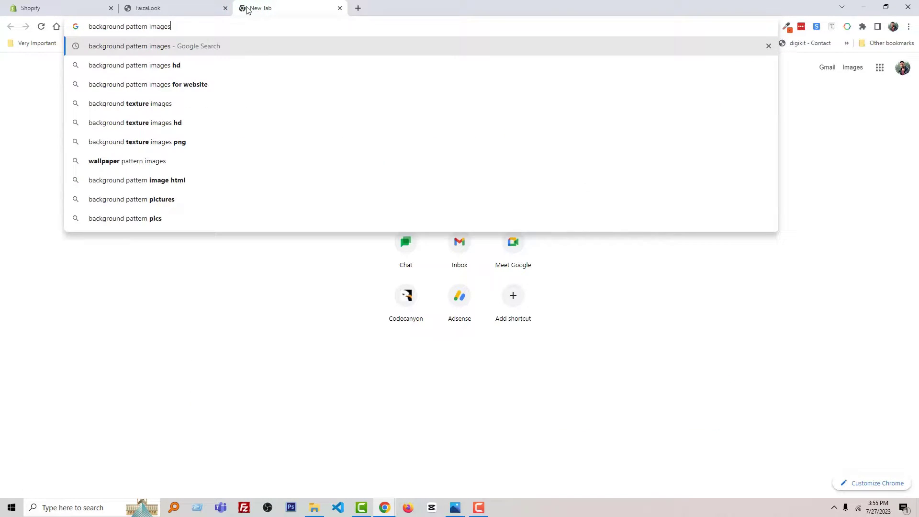
pyautogui.press('Return')
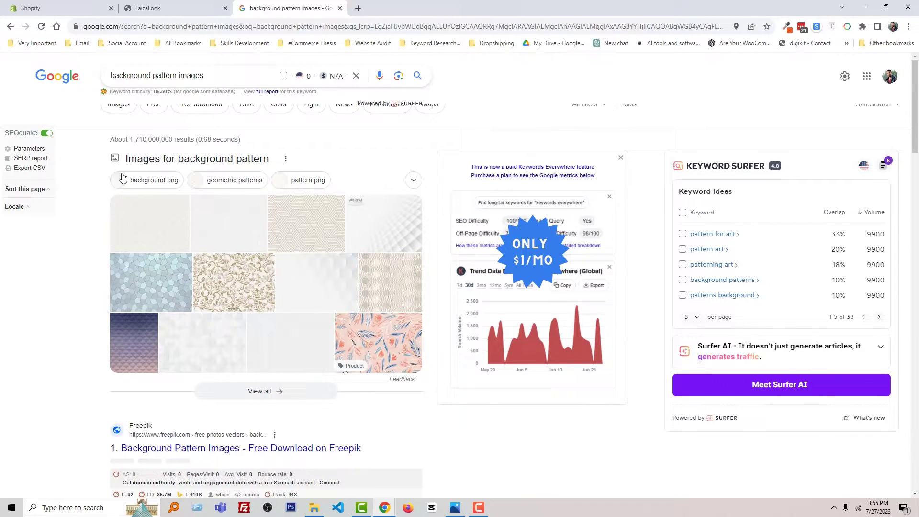
pyautogui.click(117, 109)
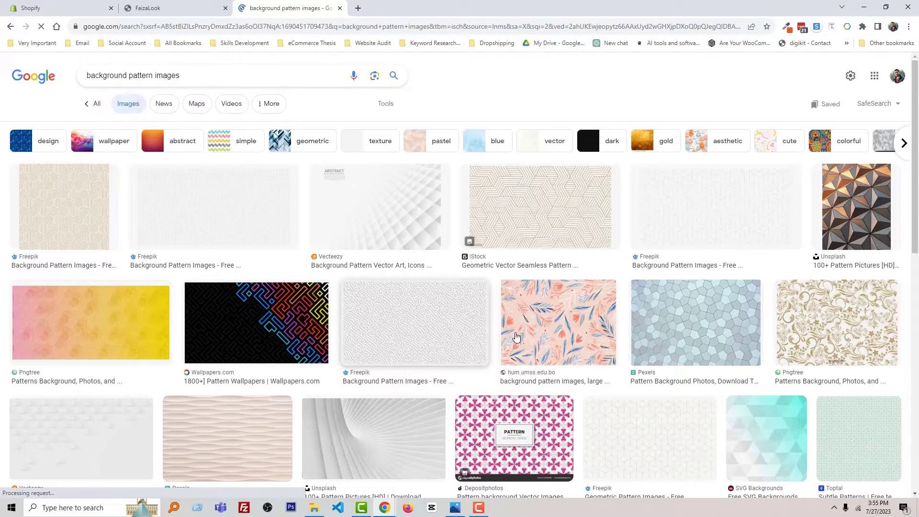
pyautogui.scroll(-2, 562, 332)
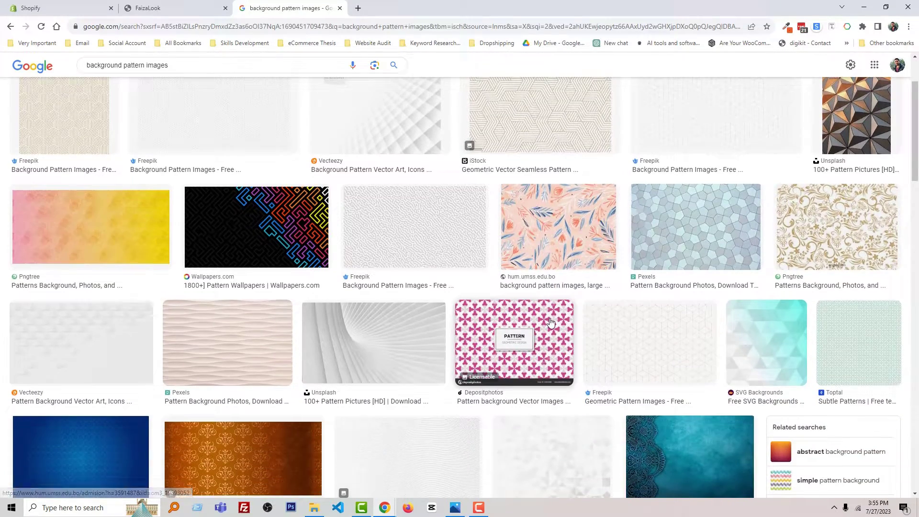
pyautogui.scroll(-2, 550, 322)
pyautogui.scroll(1, 550, 323)
# Save the Toptal subtle green pattern image to the computer as more-leaves.png
pyautogui.click(852, 296)
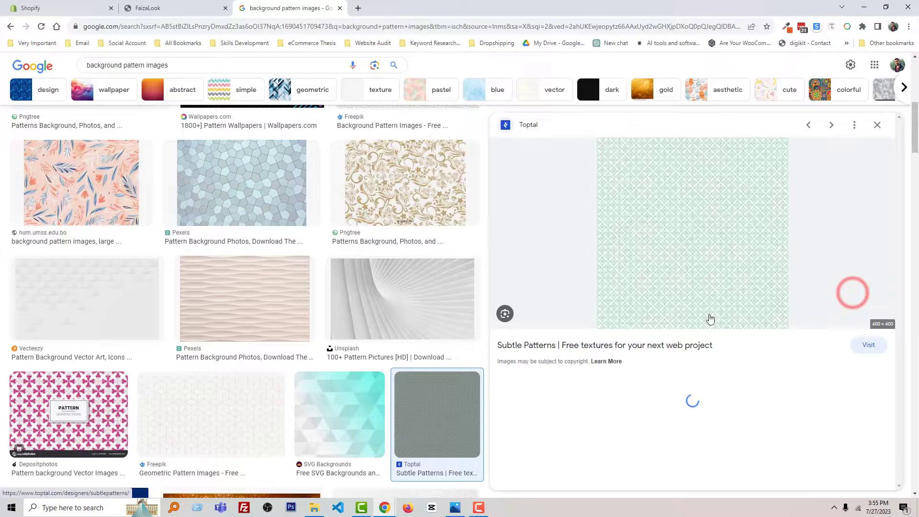
pyautogui.rightClick(659, 225)
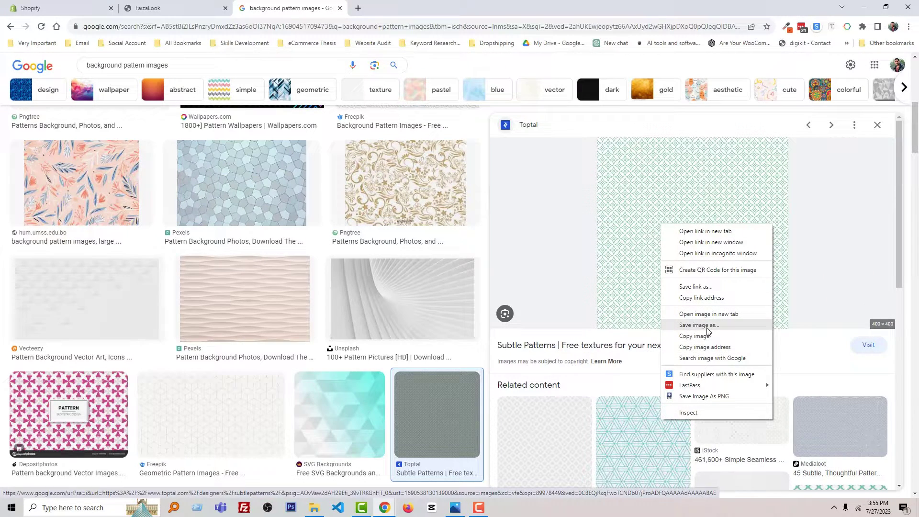
pyautogui.click(721, 326)
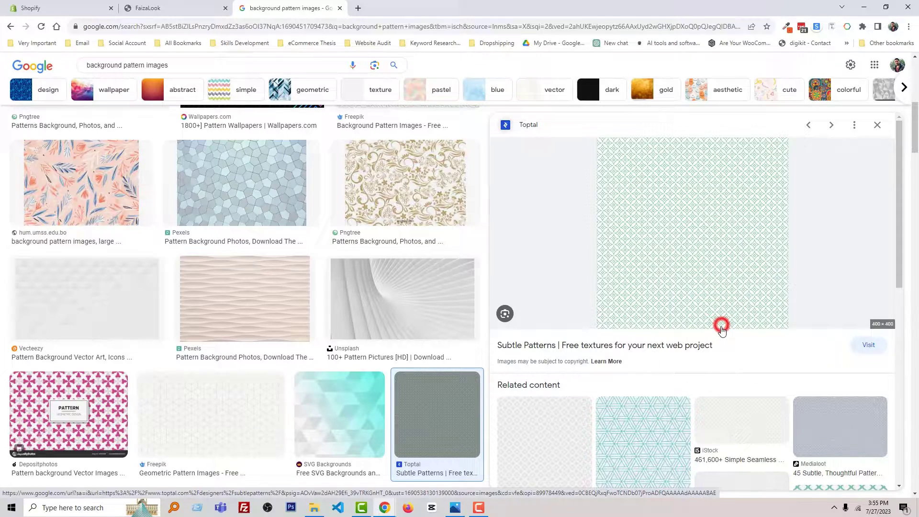
pyautogui.click(801, 478)
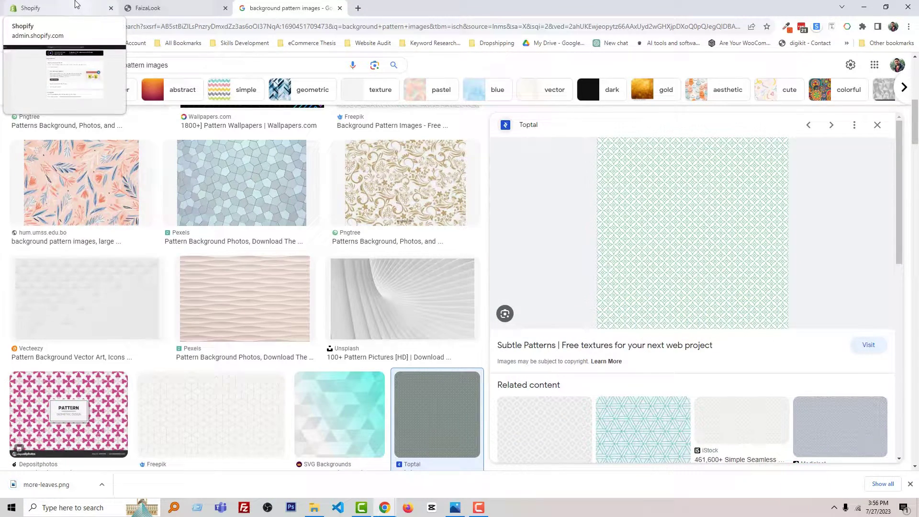
# Go to Content > Files in Shopify admin and start a file upload
pyautogui.click(75, 7)
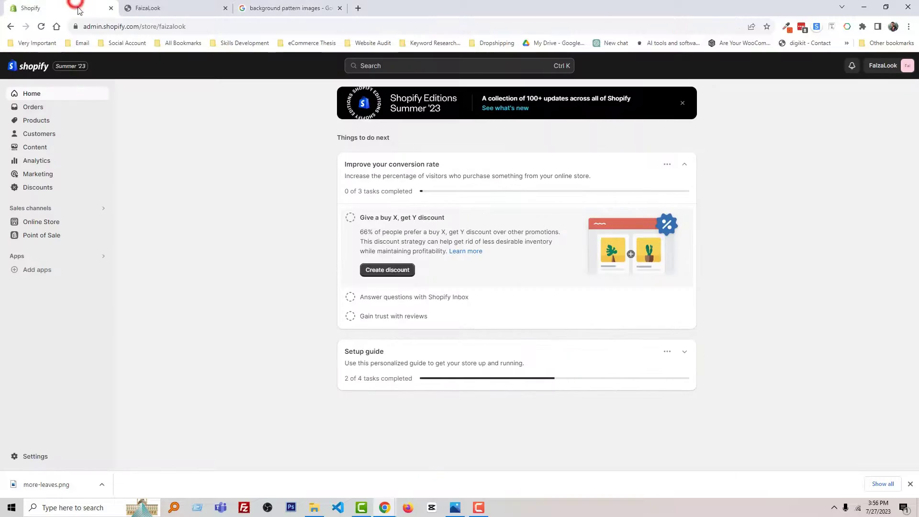
pyautogui.click(33, 146)
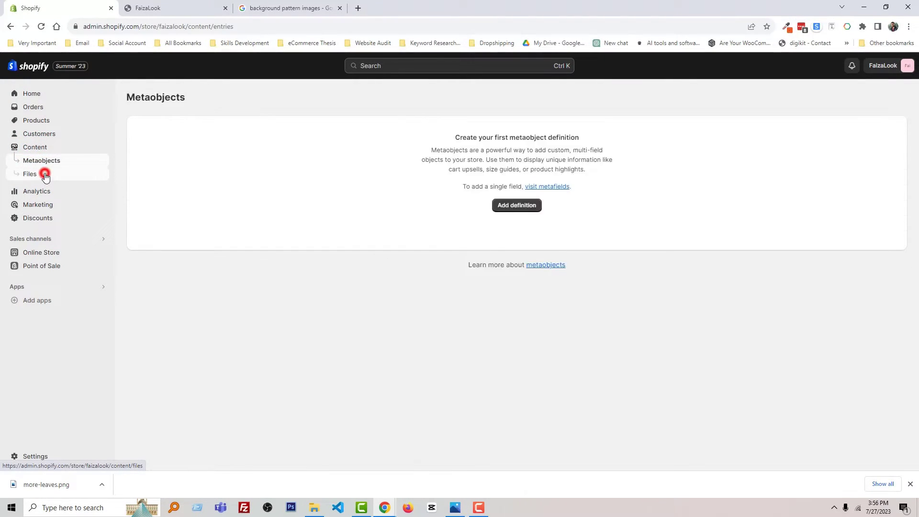
pyautogui.click(33, 174)
pyautogui.click(877, 97)
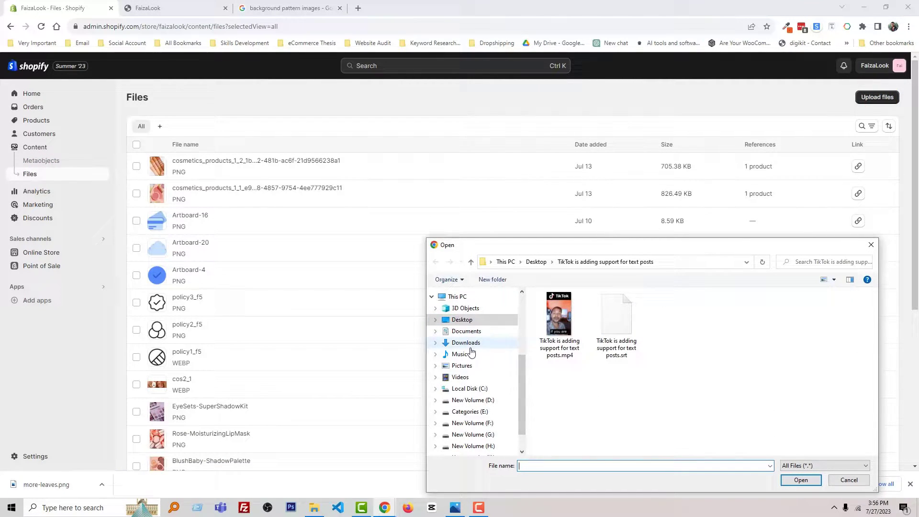
# Upload bg-image.png from the Desktop and copy its file link
pyautogui.click(462, 320)
pyautogui.click(616, 410)
pyautogui.doubleClick(616, 406)
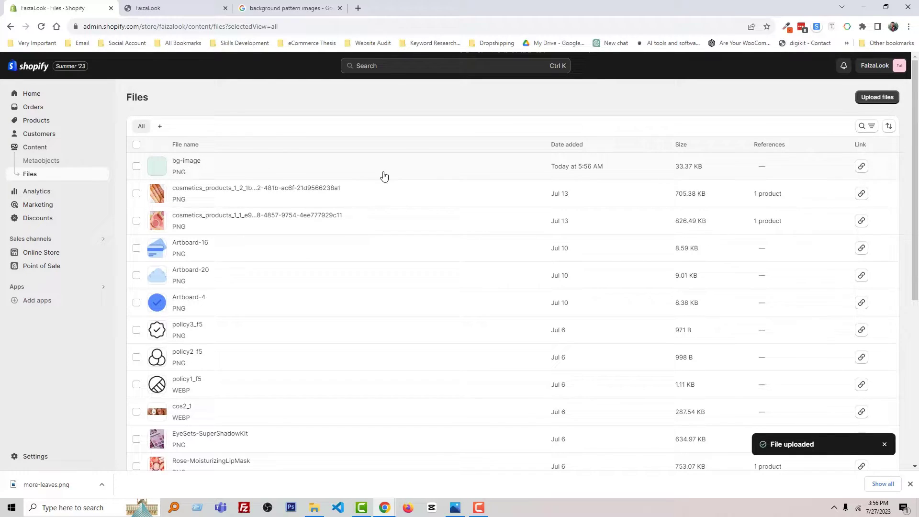
pyautogui.click(861, 167)
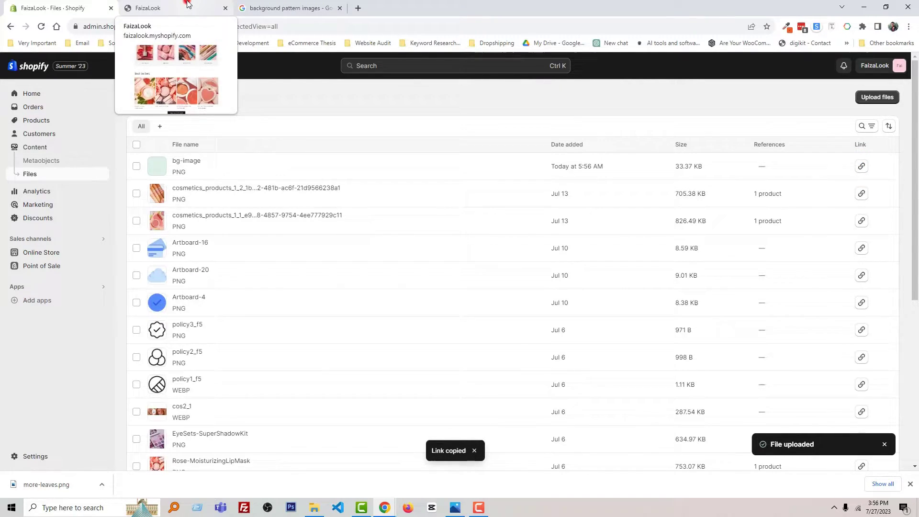
# Inspect the FaizaLook storefront in DevTools and select the Best Sellers section element
pyautogui.click(172, 9)
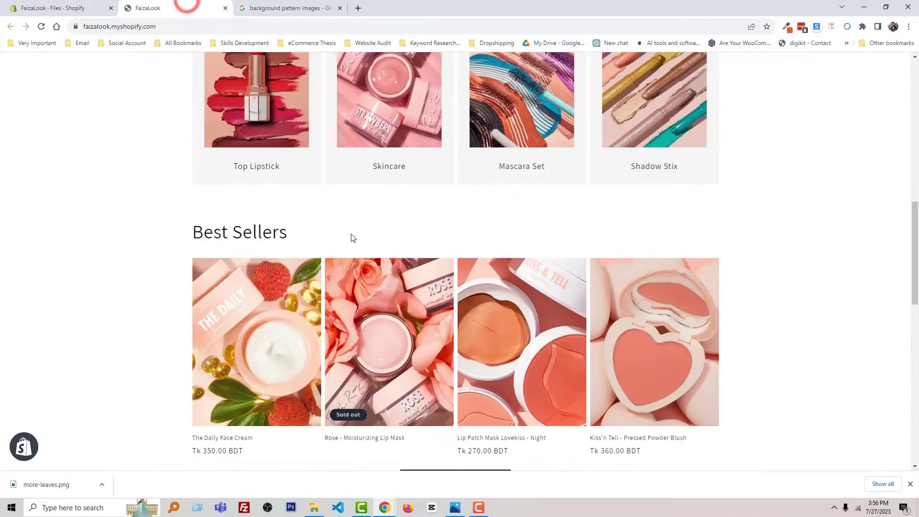
pyautogui.rightClick(733, 224)
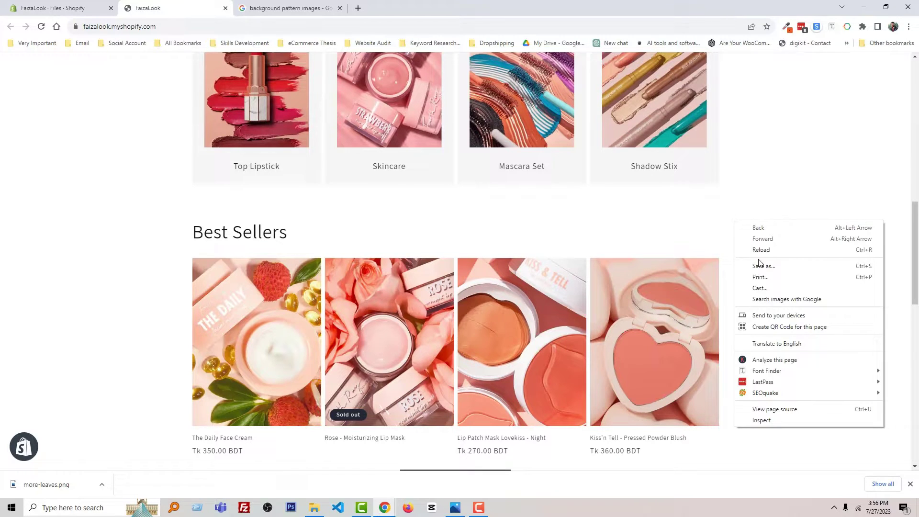
pyautogui.click(783, 421)
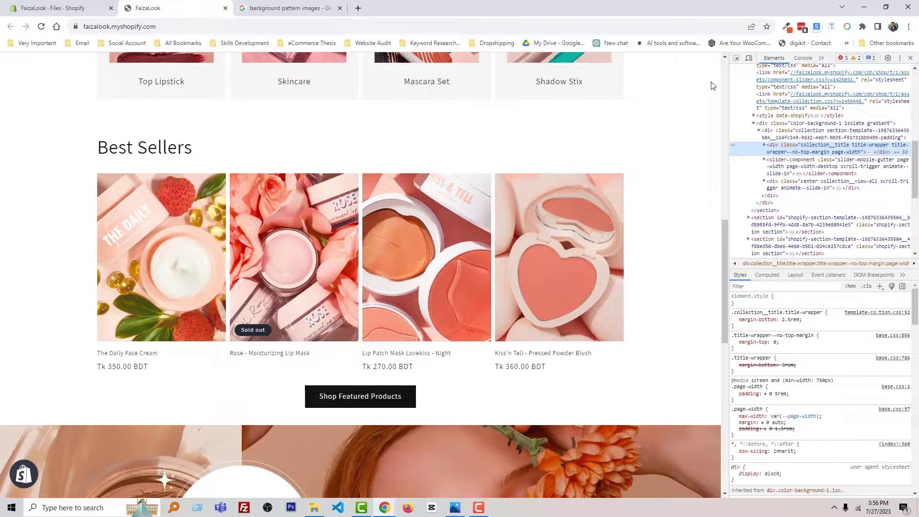
pyautogui.click(735, 59)
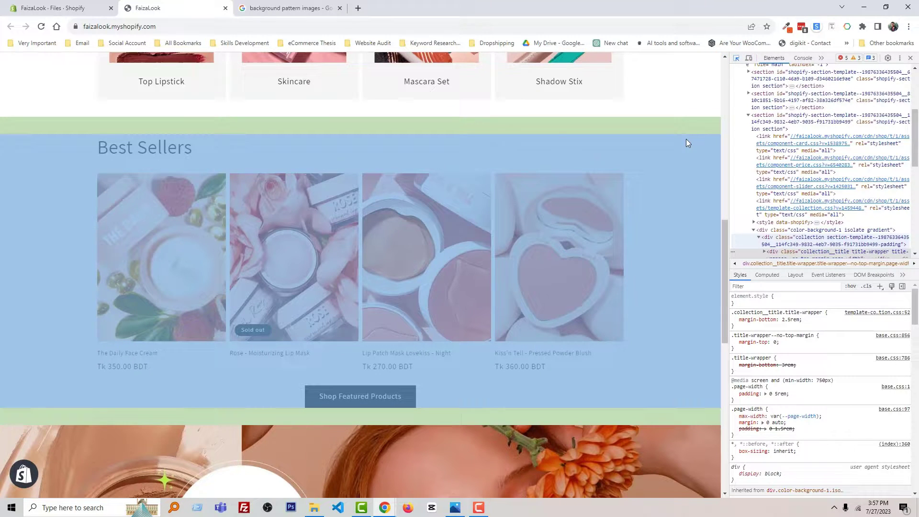
pyautogui.click(686, 139)
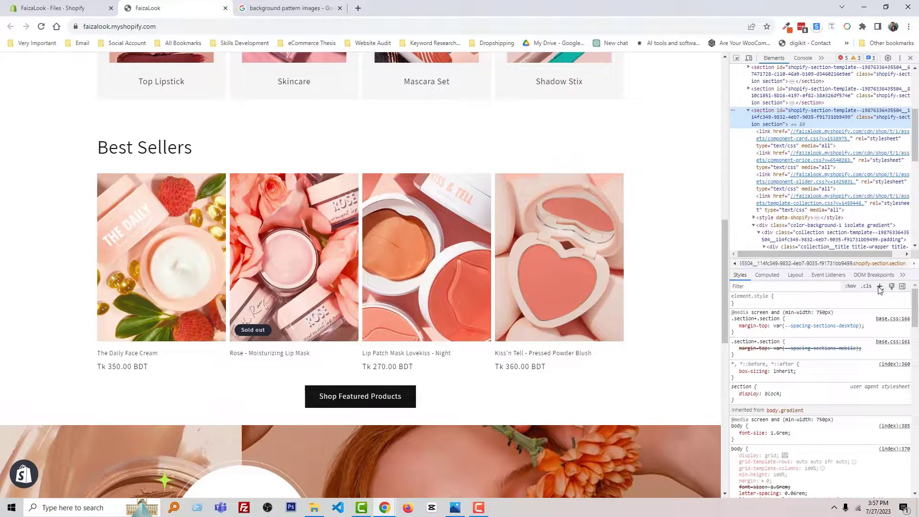
# Add a new style rule with background-image: url(...) using the pasted bg-image link
pyautogui.click(880, 286)
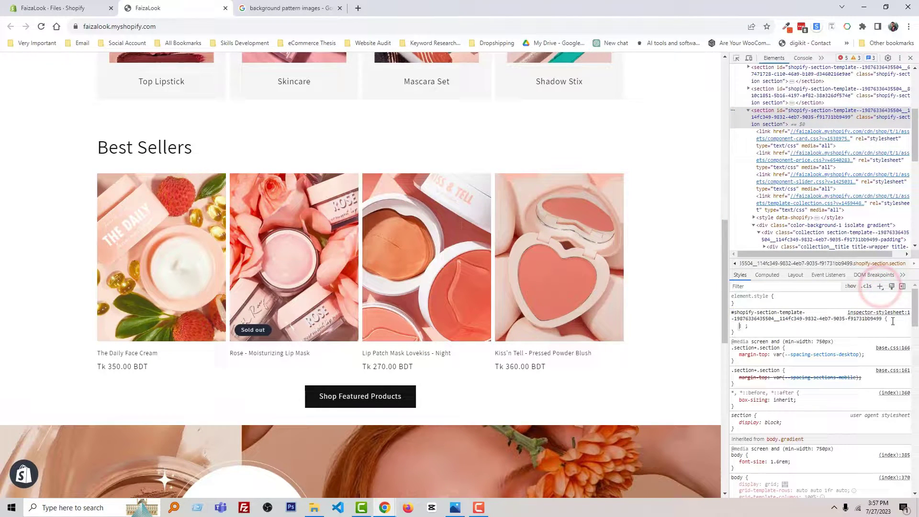
pyautogui.write('background')
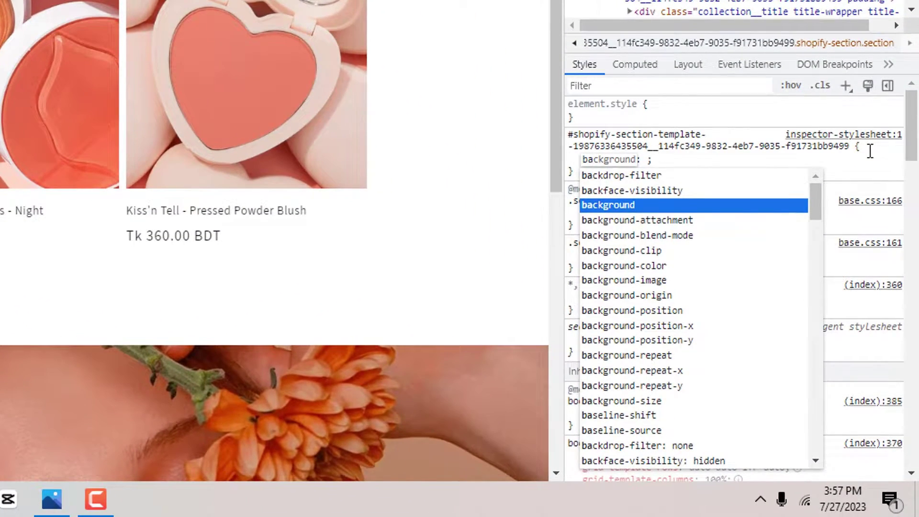
pyautogui.press('Down')
pyautogui.press('Down')
pyautogui.press('Down')
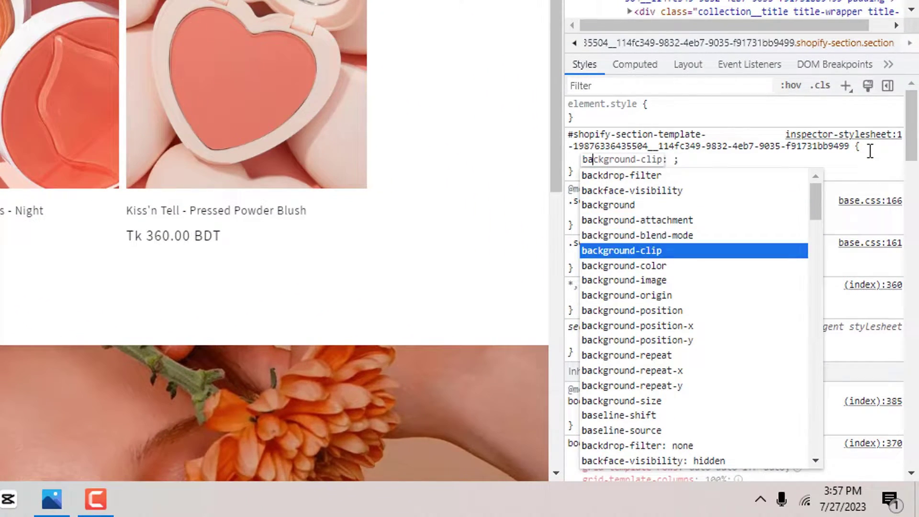
pyautogui.press('Down')
pyautogui.press('Down')
pyautogui.press('Return')
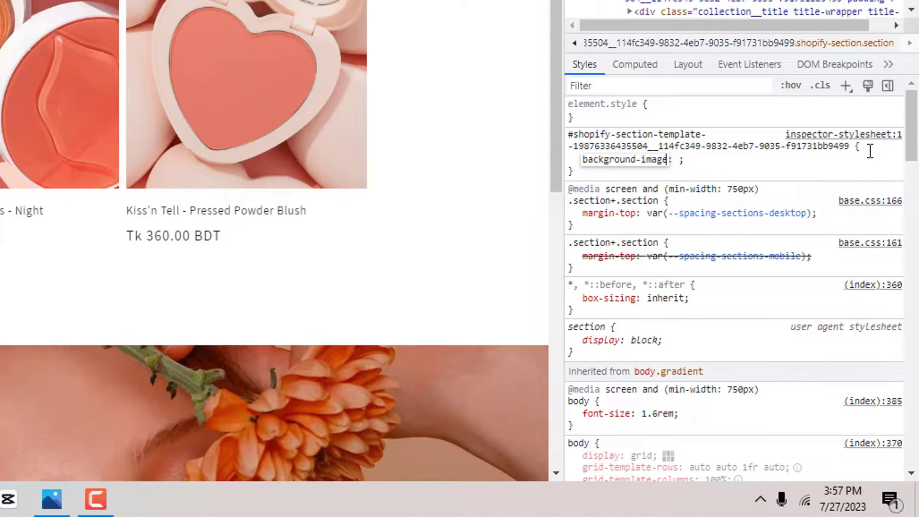
pyautogui.write('u')
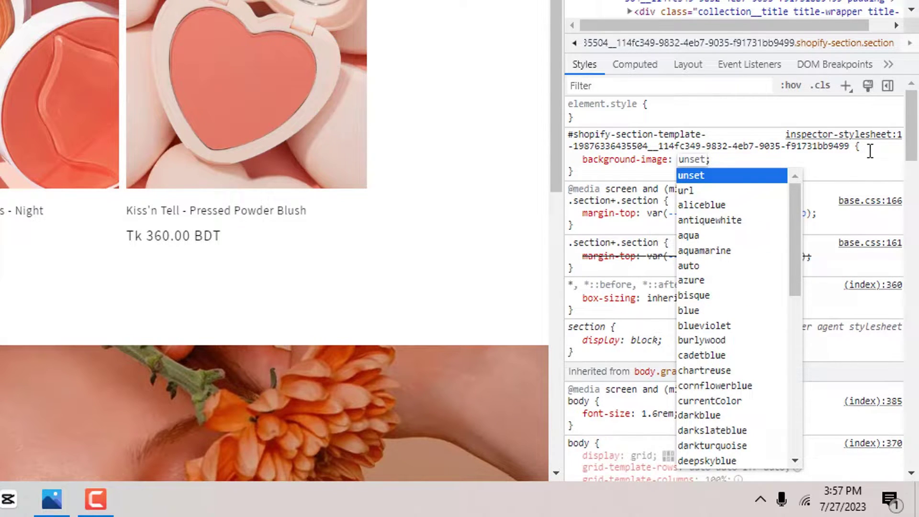
pyautogui.press('Down')
pyautogui.press('Return')
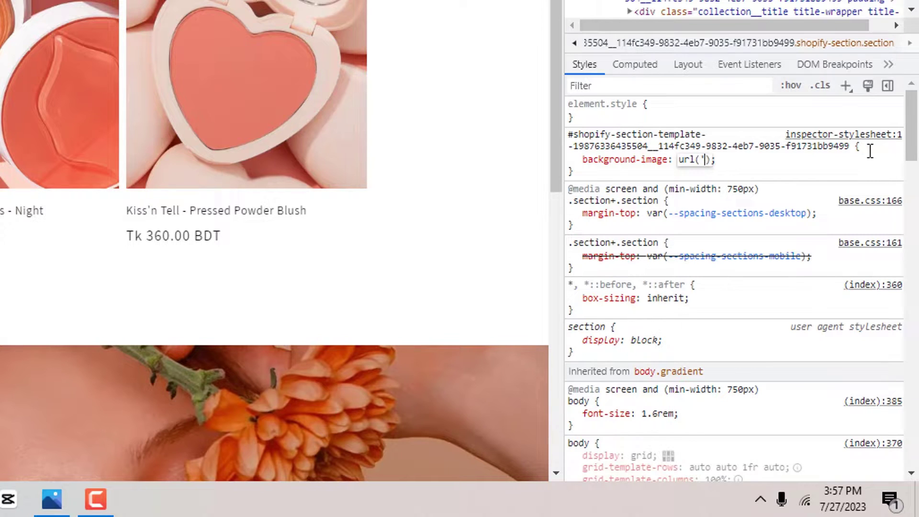
pyautogui.write("'")
pyautogui.hotkey('ctrl', 'v')
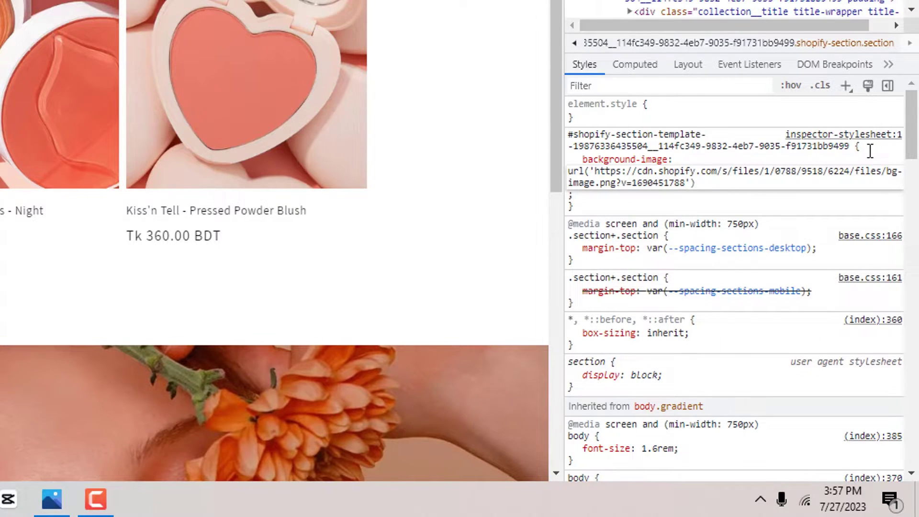
pyautogui.press('Return')
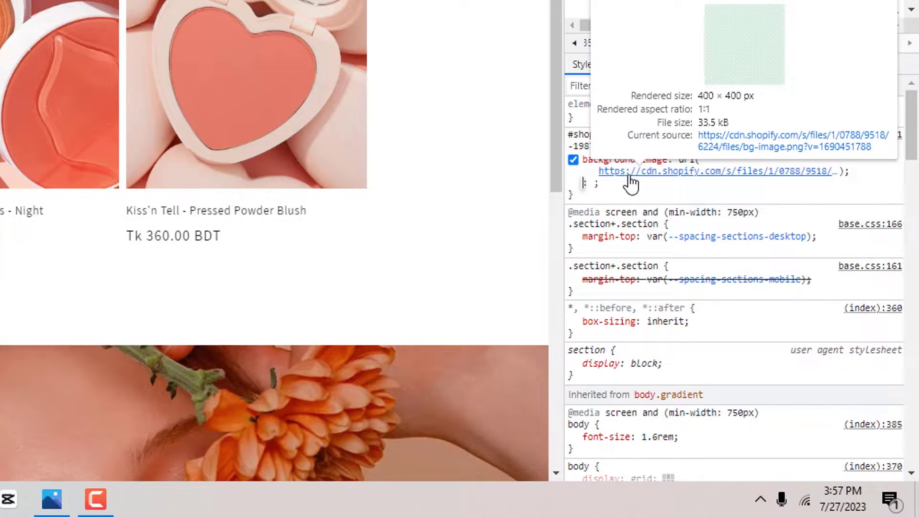
pyautogui.write('b')
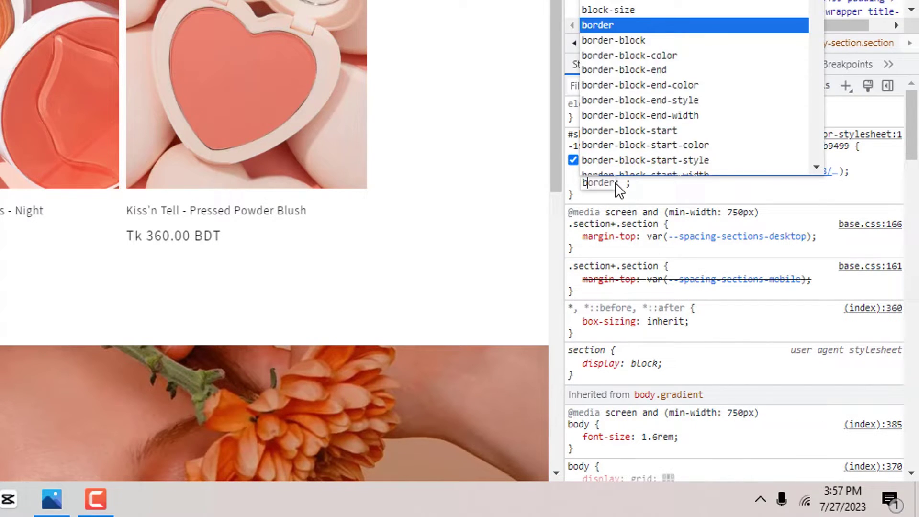
pyautogui.write('ackground-')
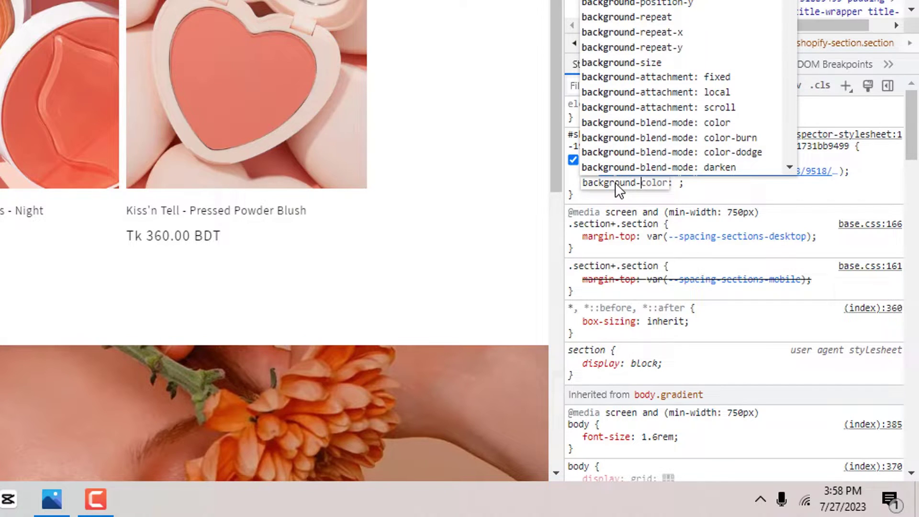
pyautogui.write('p')
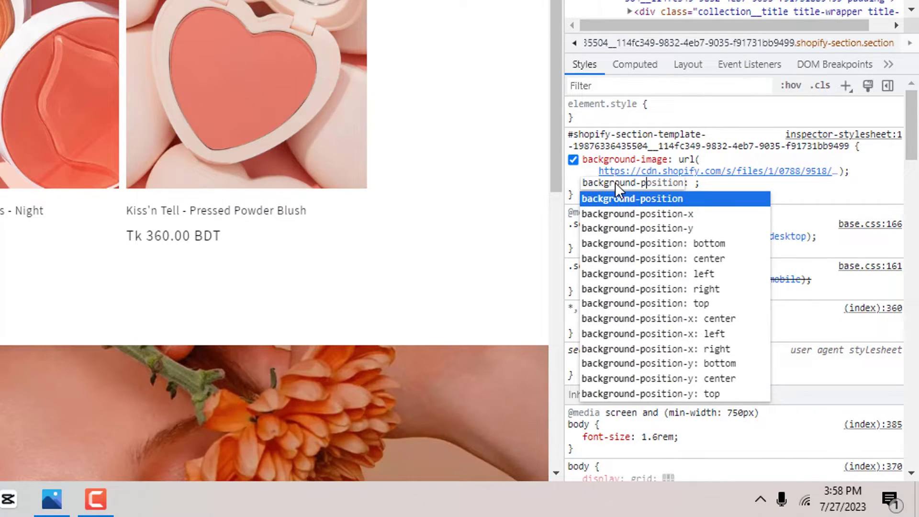
# Add background-position: center center and background-size: cover to the rule
pyautogui.press('Right')
pyautogui.press('Tab')
pyautogui.write('center ')
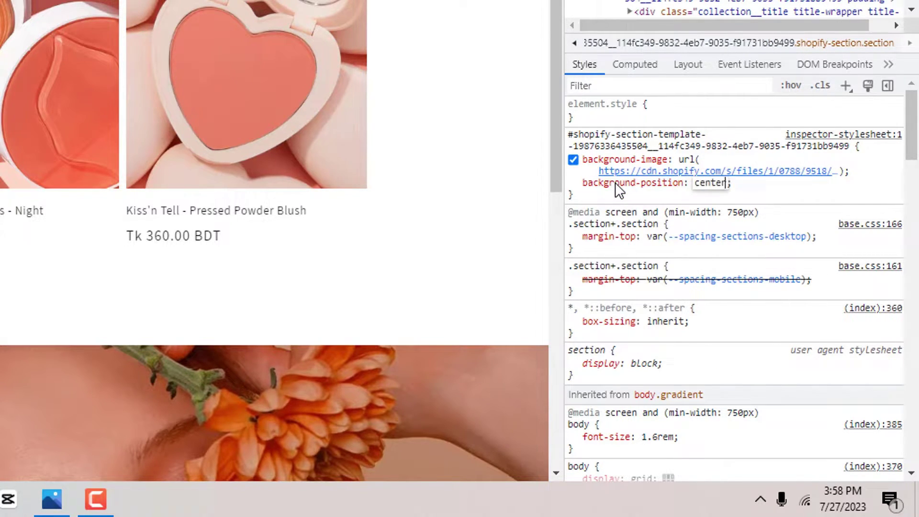
pyautogui.write('center')
pyautogui.press('Return')
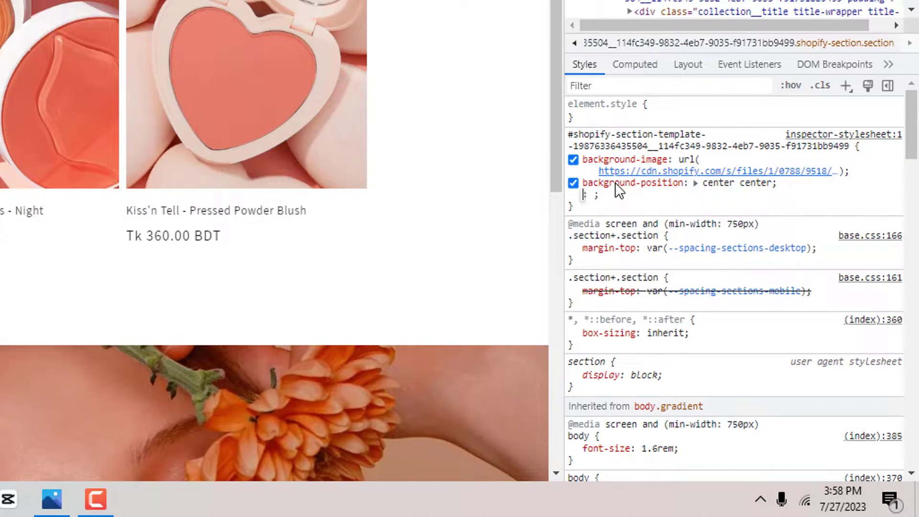
pyautogui.write('background-')
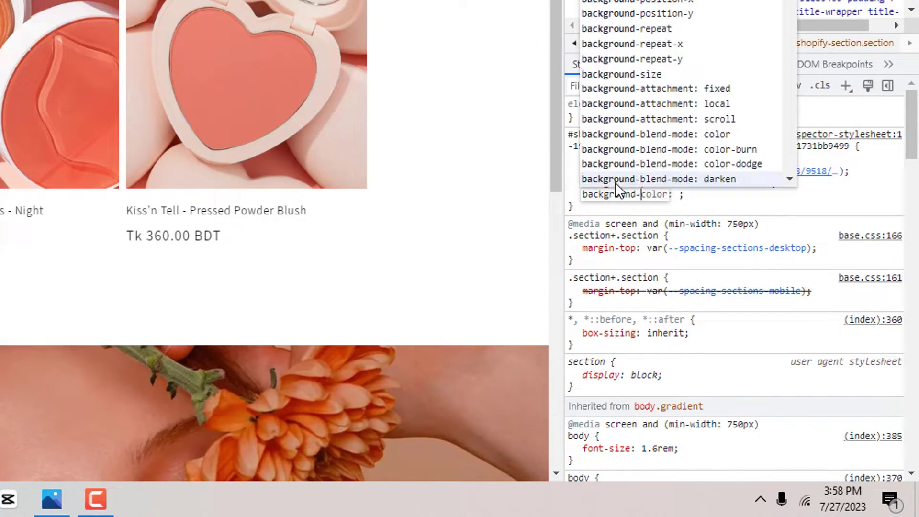
pyautogui.write('size')
pyautogui.press('Tab')
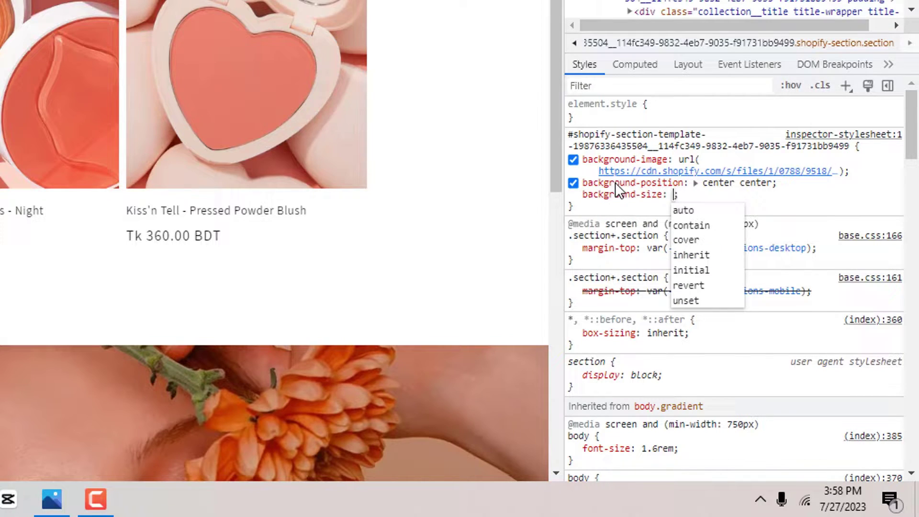
pyautogui.write('cover')
pyautogui.press('Down')
pyautogui.press('Return')
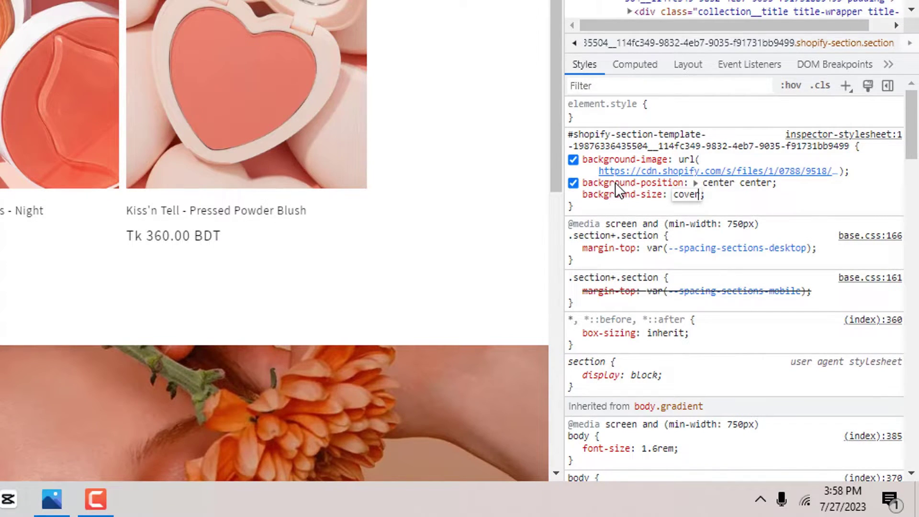
pyautogui.press('Return')
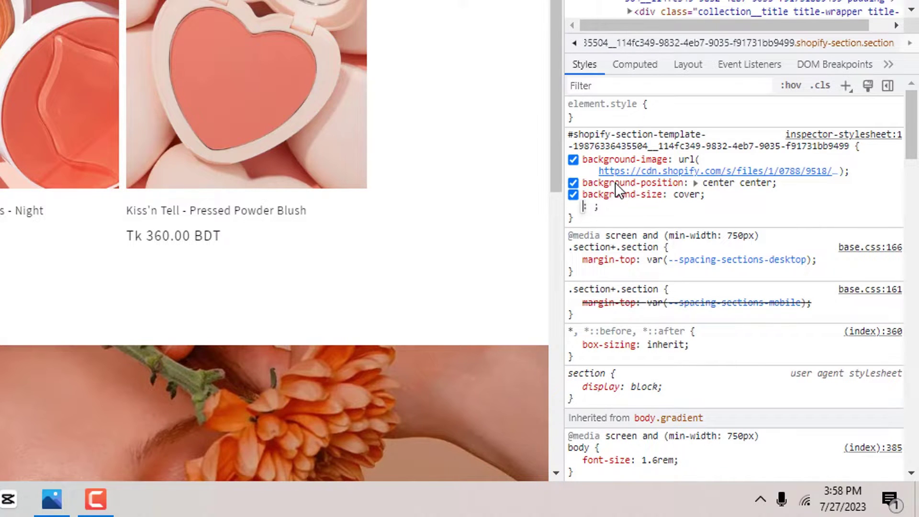
pyautogui.click(793, 192)
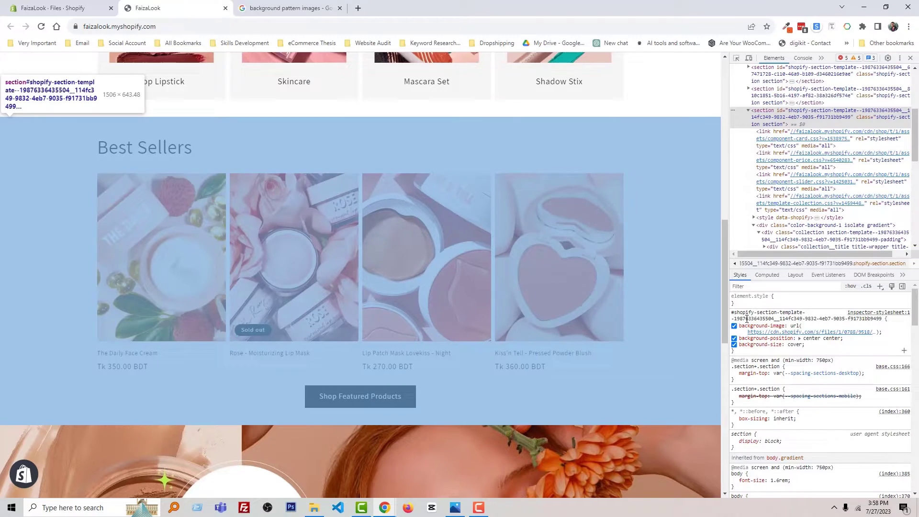
# Copy the whole Best Sellers background style rule
pyautogui.rightClick(757, 321)
pyautogui.click(764, 338)
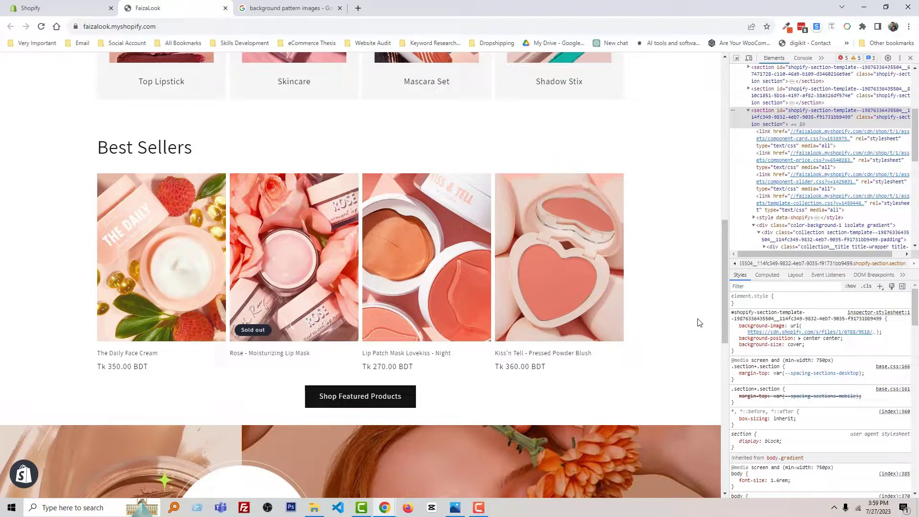
# Open base.css in the Dawn theme's code editor
pyautogui.click(49, 3)
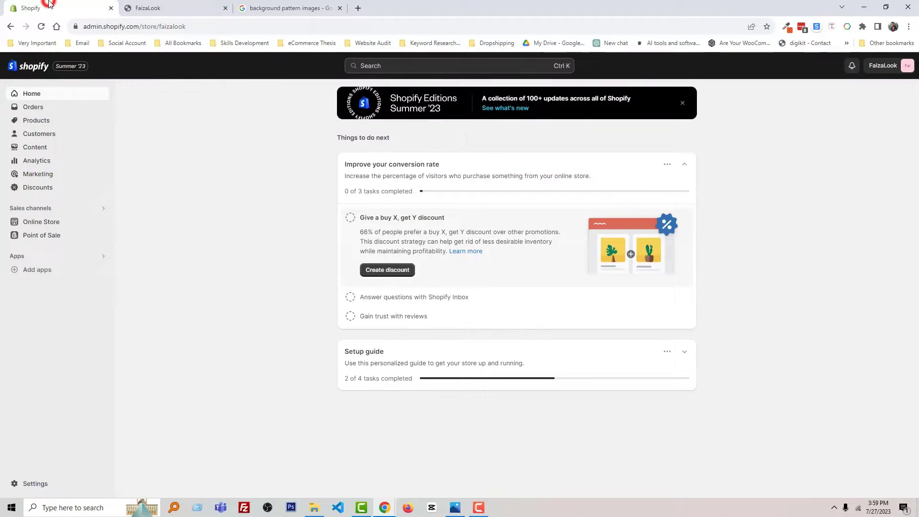
pyautogui.click(43, 221)
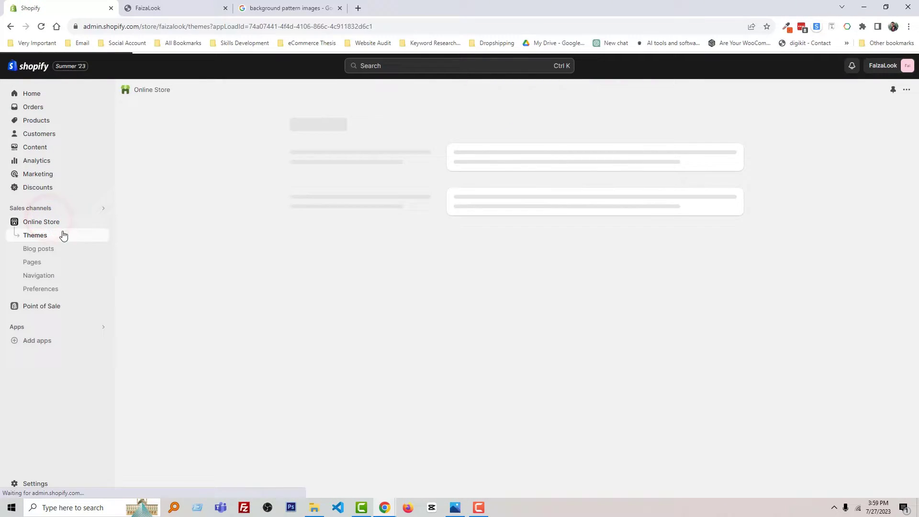
pyautogui.click(674, 342)
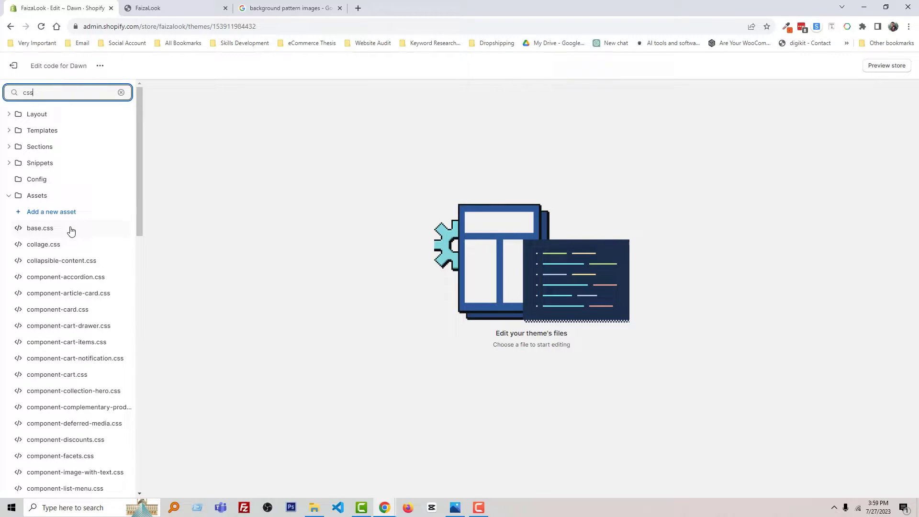
pyautogui.click(40, 227)
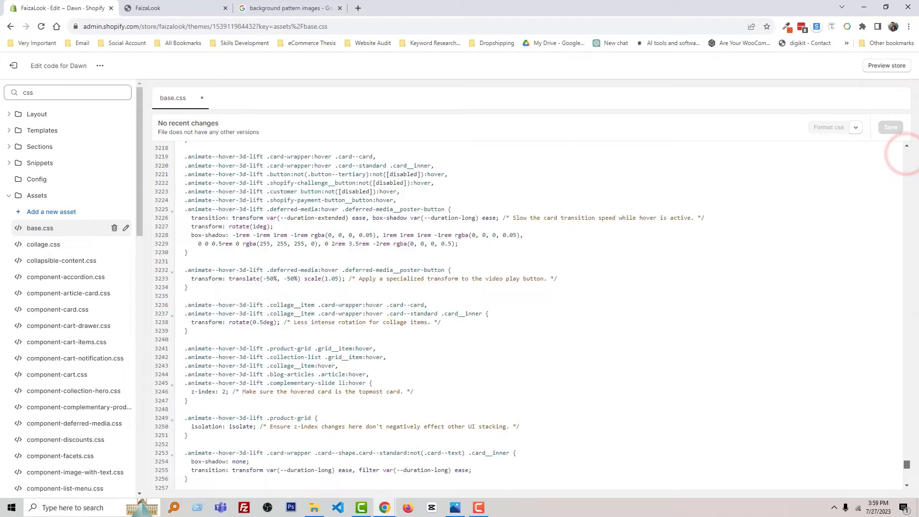
pyautogui.moveTo(907, 157); pyautogui.dragTo(918, 488)
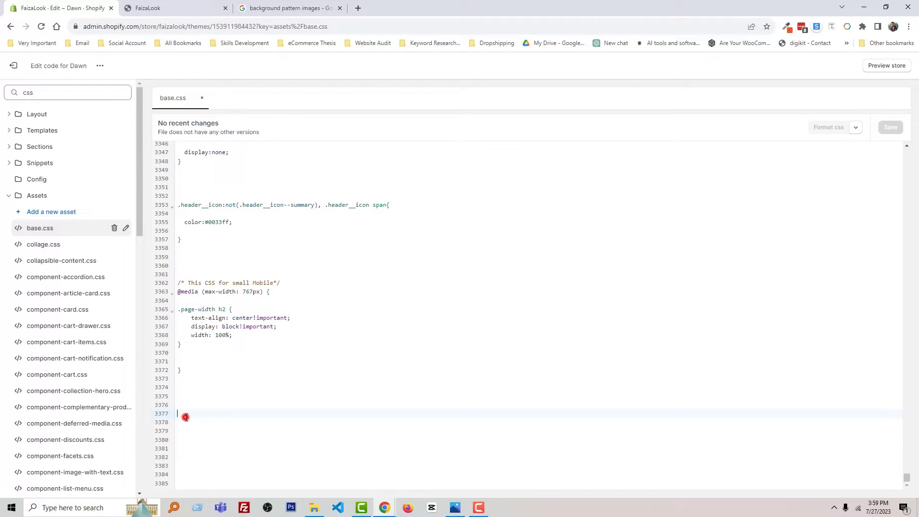
# Paste the Best Sellers background rule at the end of base.css and save
pyautogui.rightClick(182, 402)
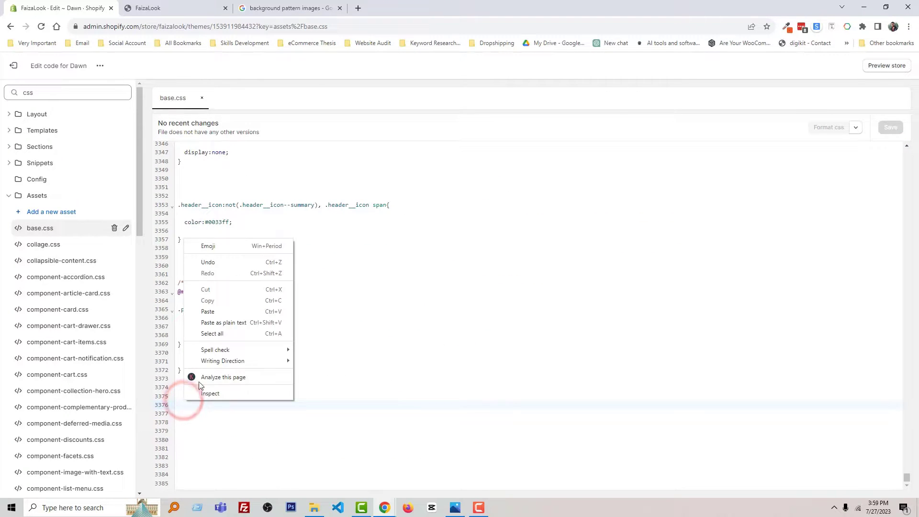
pyautogui.click(209, 310)
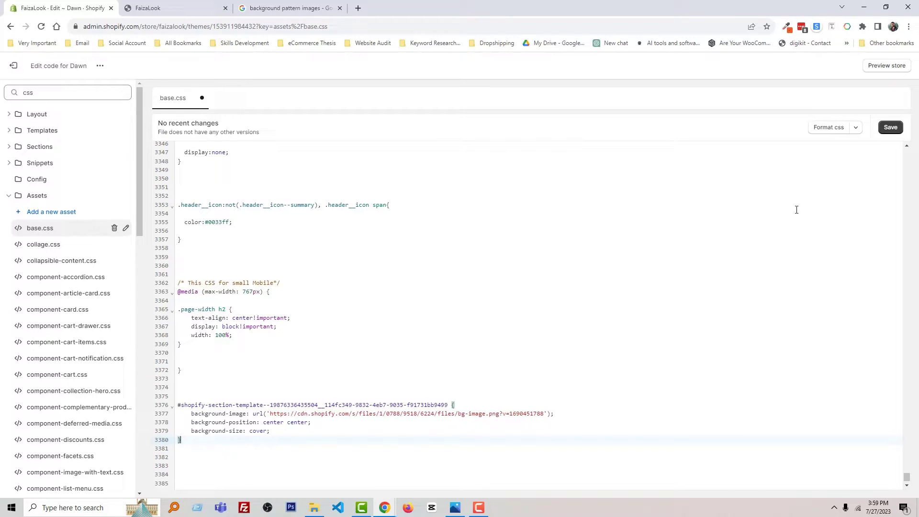
pyautogui.click(890, 127)
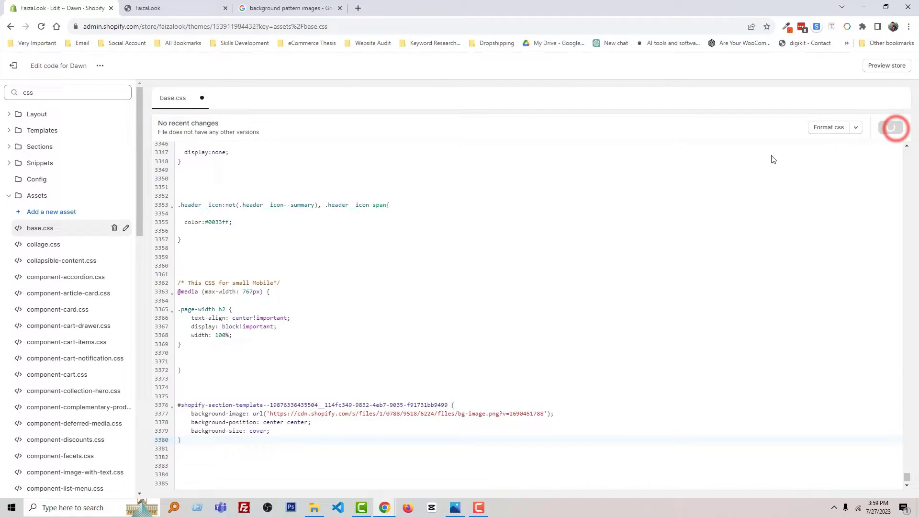
# Reload the FaizaLook storefront so Best Sellers shows the green pattern background
pyautogui.click(159, 4)
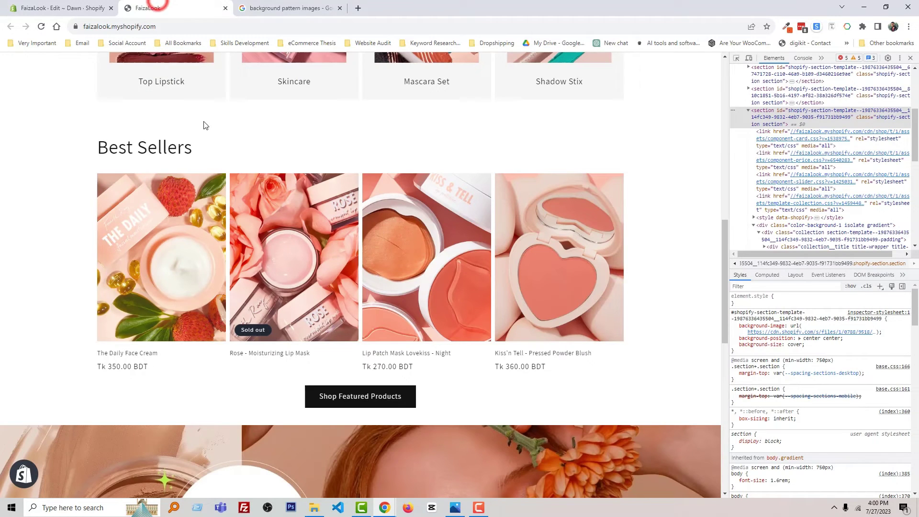
pyautogui.rightClick(45, 165)
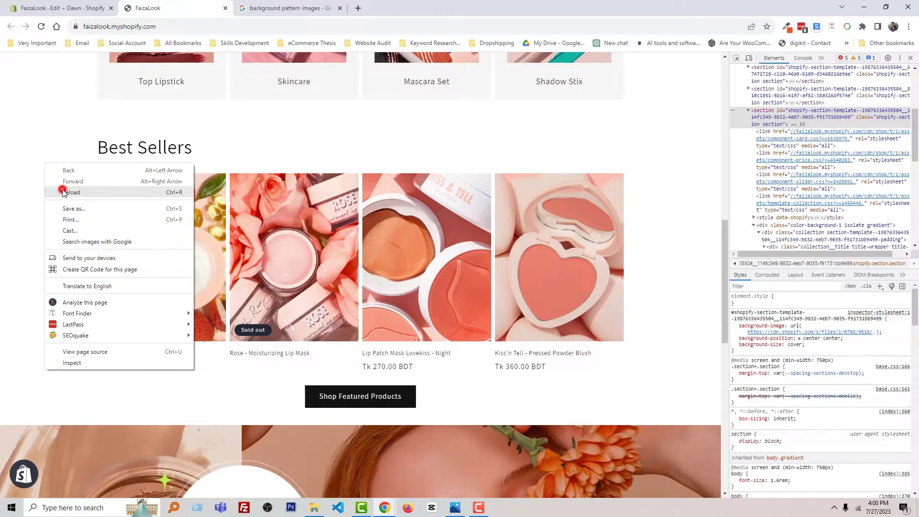
pyautogui.click(62, 192)
pyautogui.press('F12')
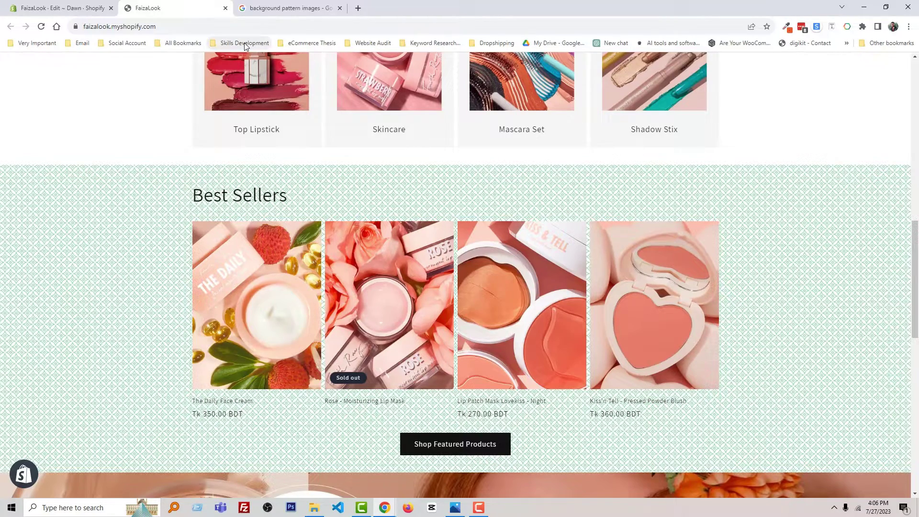
# Save the subtle dotted iStock pattern image from Google Images to the computer
pyautogui.click(259, 9)
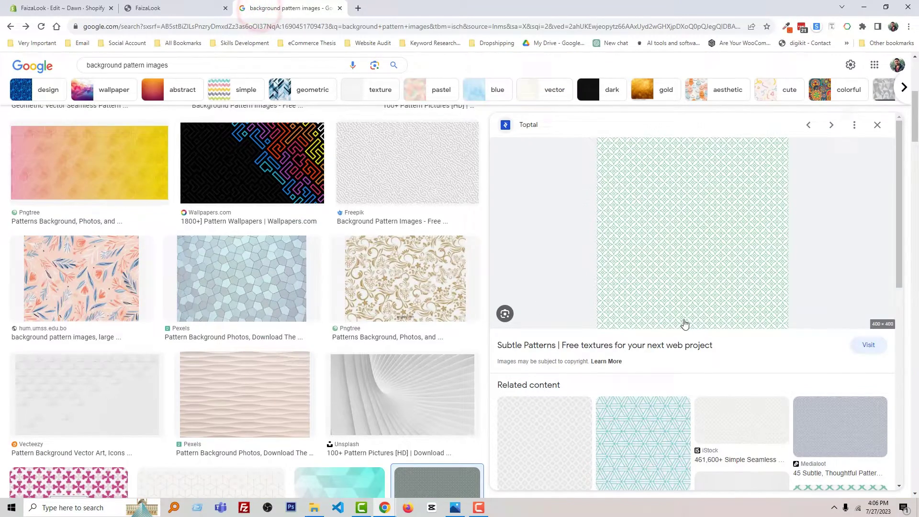
pyautogui.scroll(-2, 697, 330)
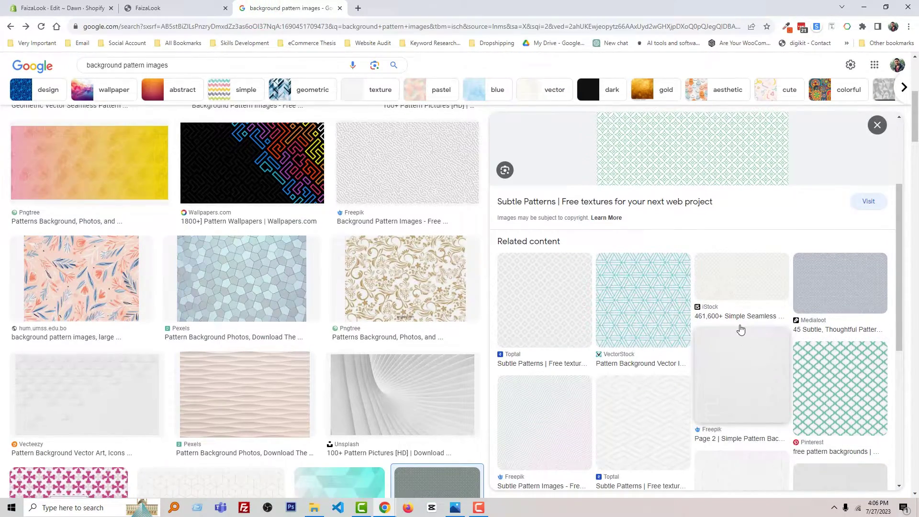
pyautogui.scroll(1, 745, 360)
pyautogui.click(744, 360)
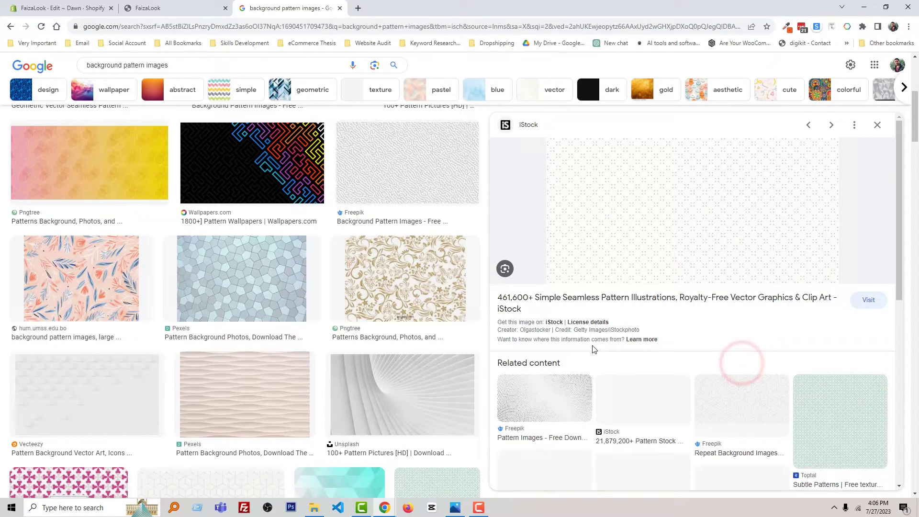
pyautogui.rightClick(667, 233)
pyautogui.click(702, 335)
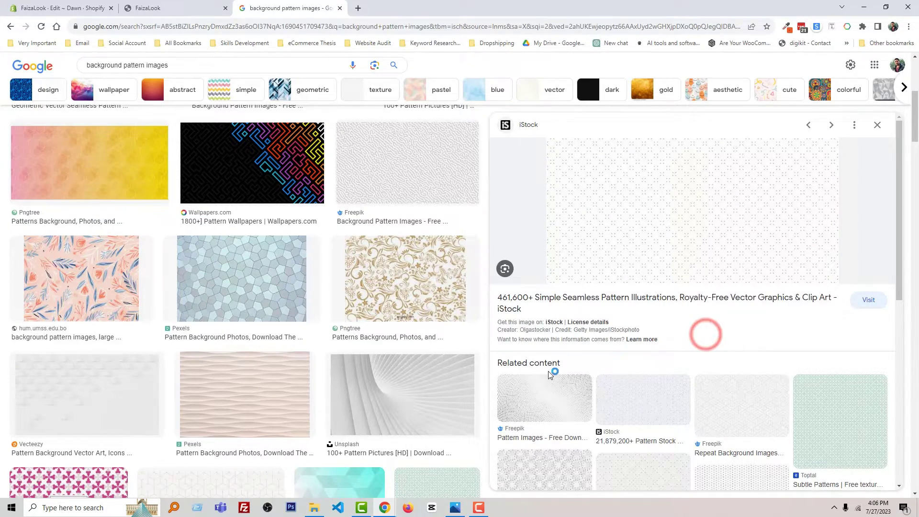
pyautogui.click(798, 480)
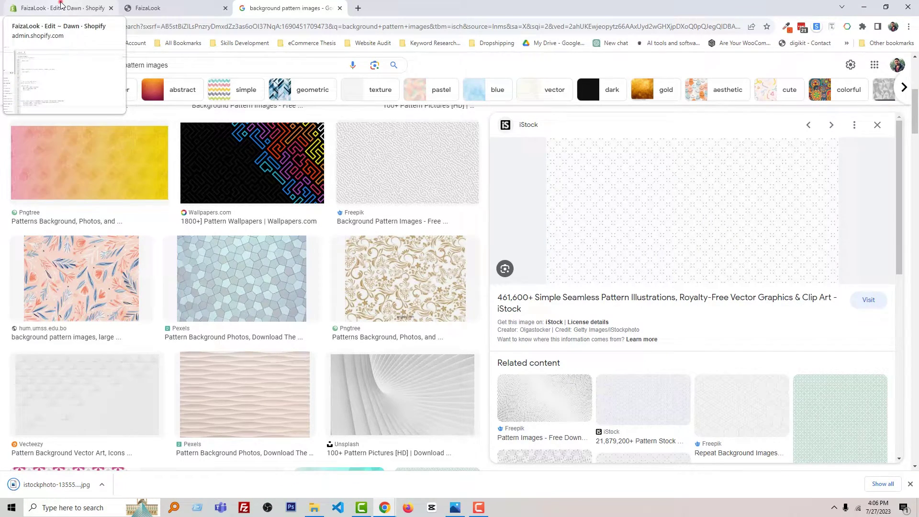
# Go to Content > Files in Shopify admin and start a file upload
pyautogui.click(60, 5)
pyautogui.click(17, 64)
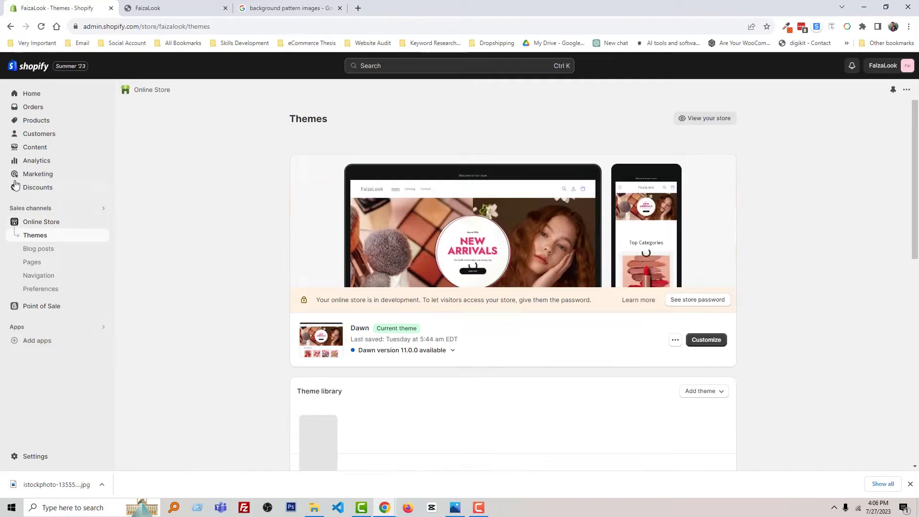
pyautogui.click(31, 147)
pyautogui.click(32, 174)
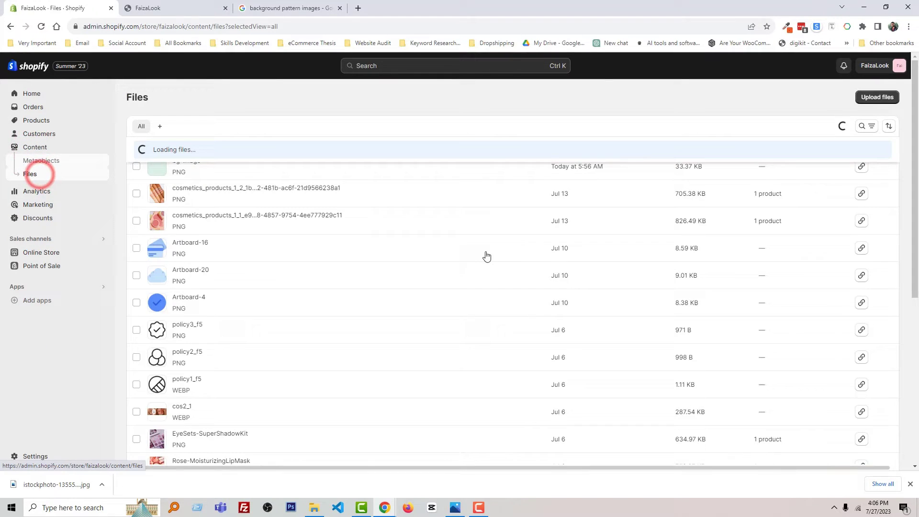
pyautogui.click(876, 97)
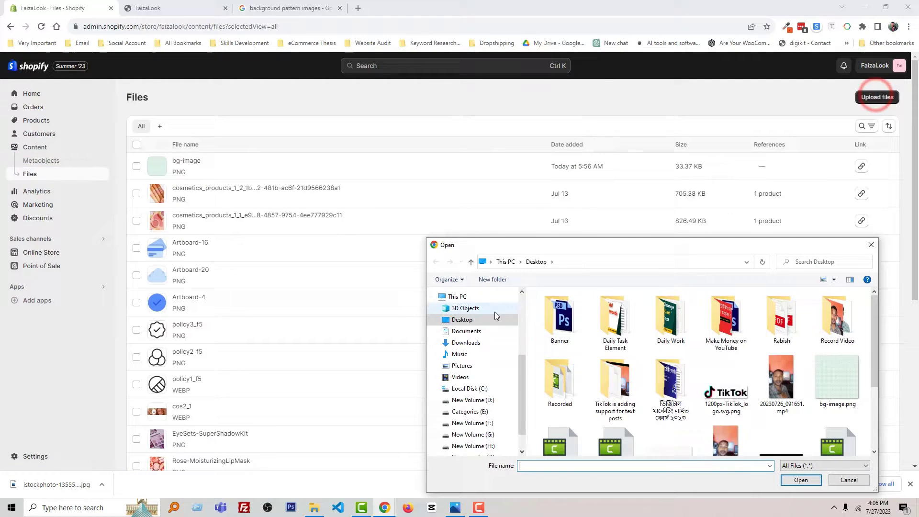
pyautogui.scroll(-2, 624, 425)
# Upload the iStock pattern renamed to new-bg.jpg and copy its file link
pyautogui.click(661, 358)
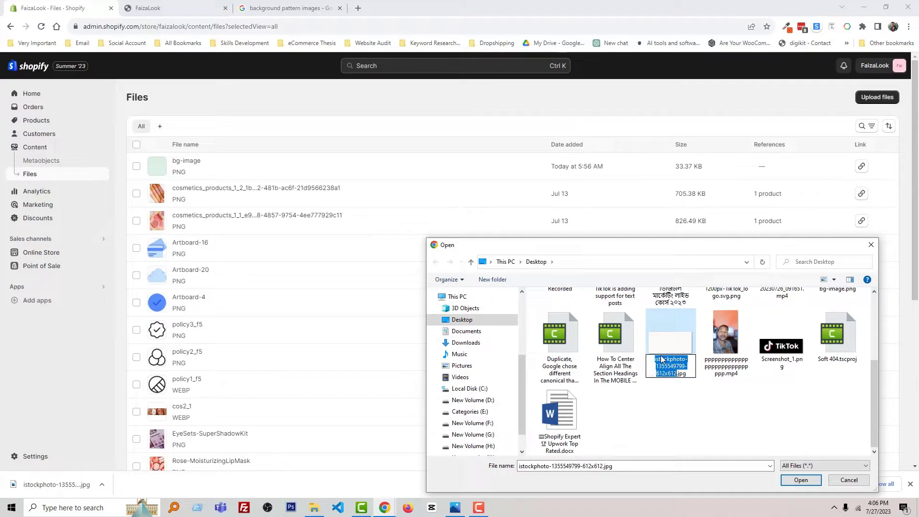
pyautogui.write('new-bg')
pyautogui.press('Return')
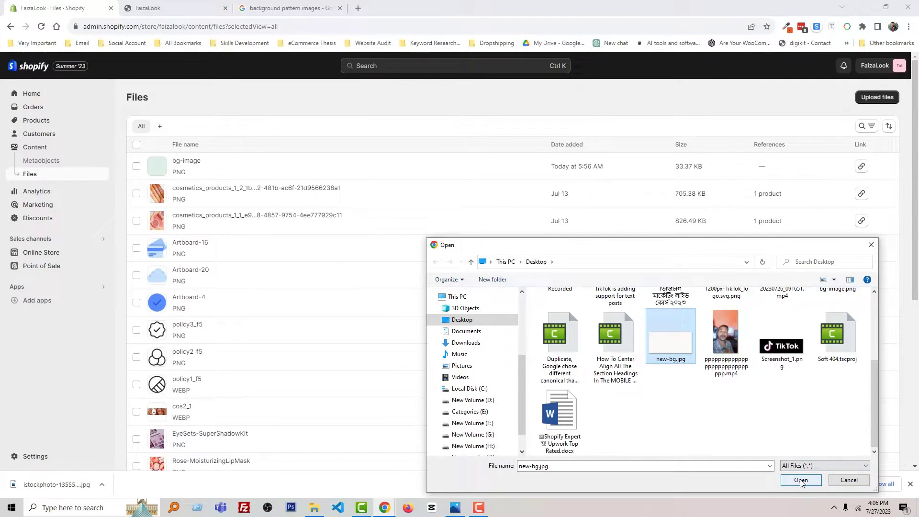
pyautogui.click(800, 480)
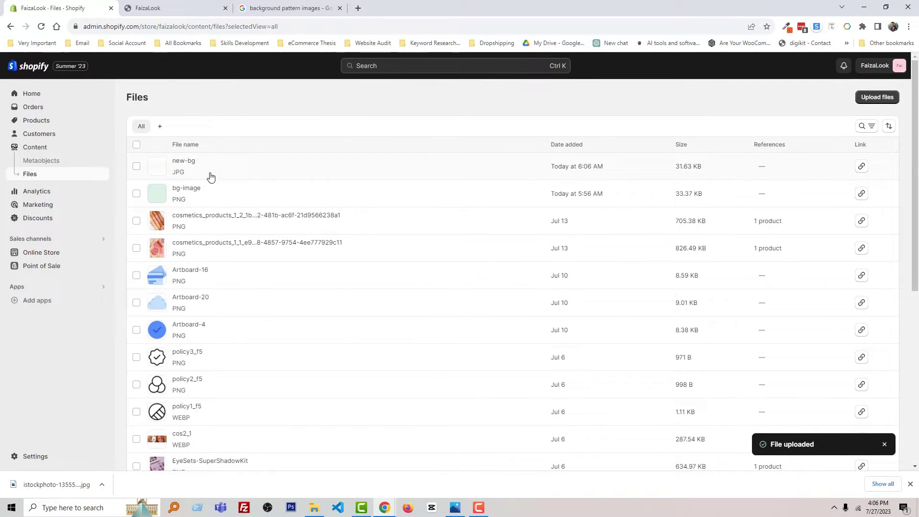
pyautogui.click(861, 166)
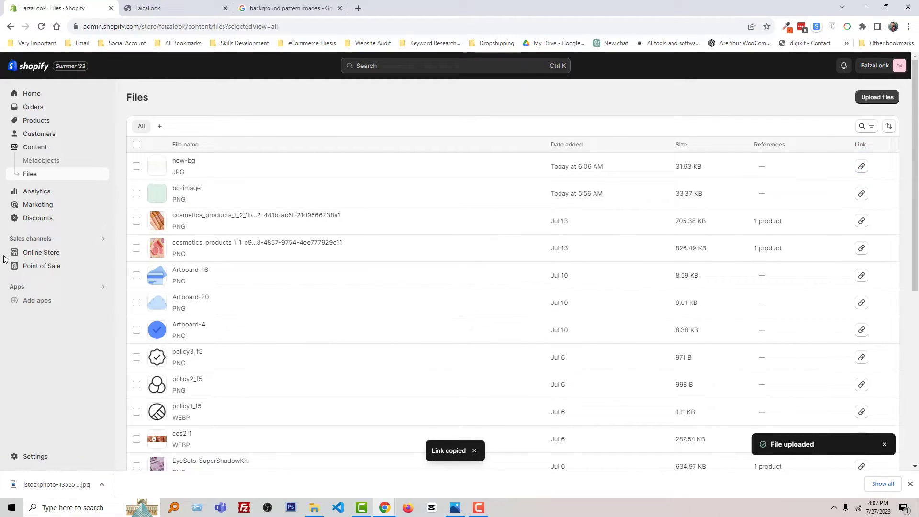
# Open the Dawn theme's code editor from Online Store > Themes
pyautogui.click(43, 251)
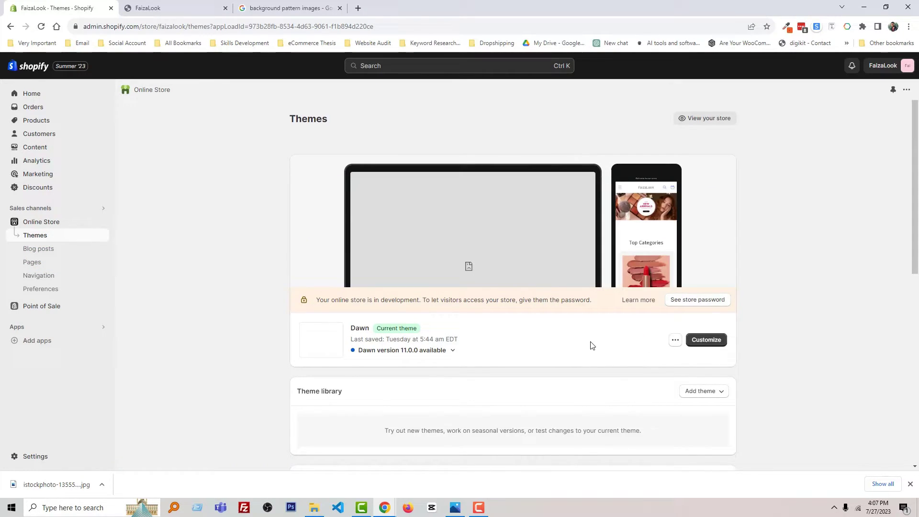
pyautogui.click(674, 340)
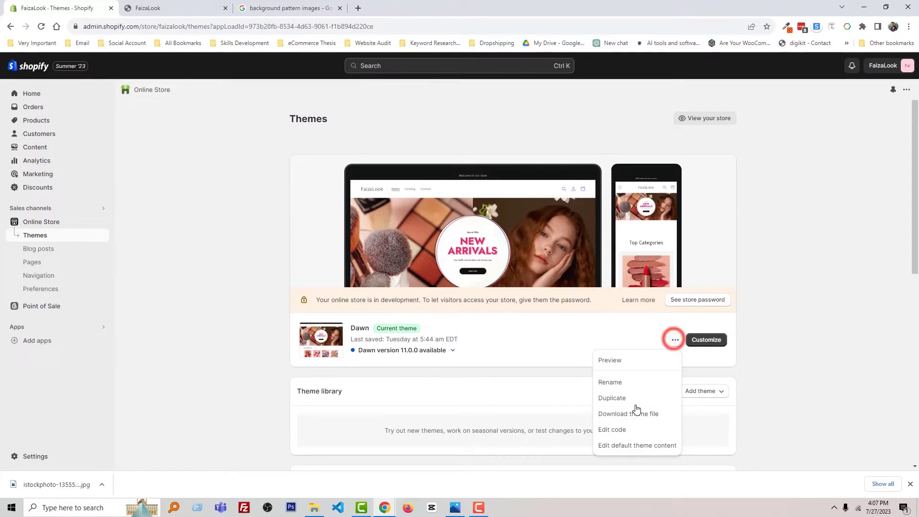
pyautogui.click(626, 430)
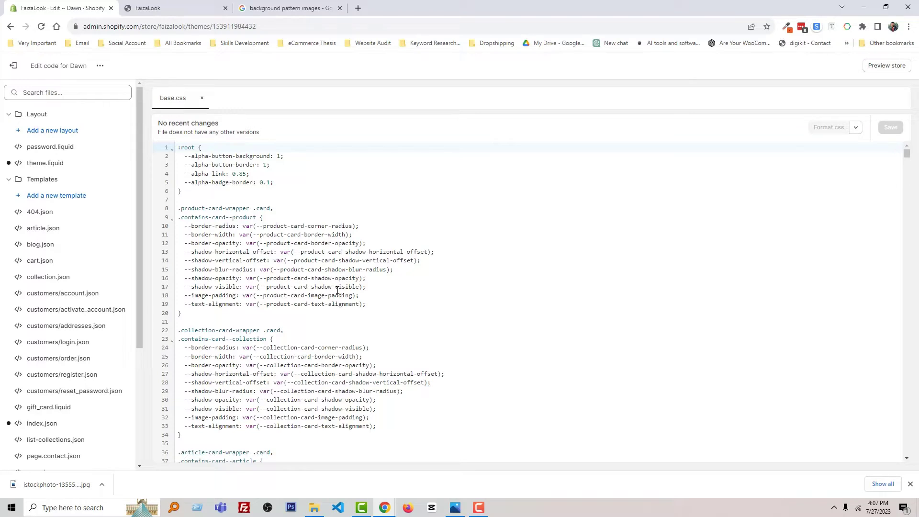
pyautogui.scroll(-20, 907, 156)
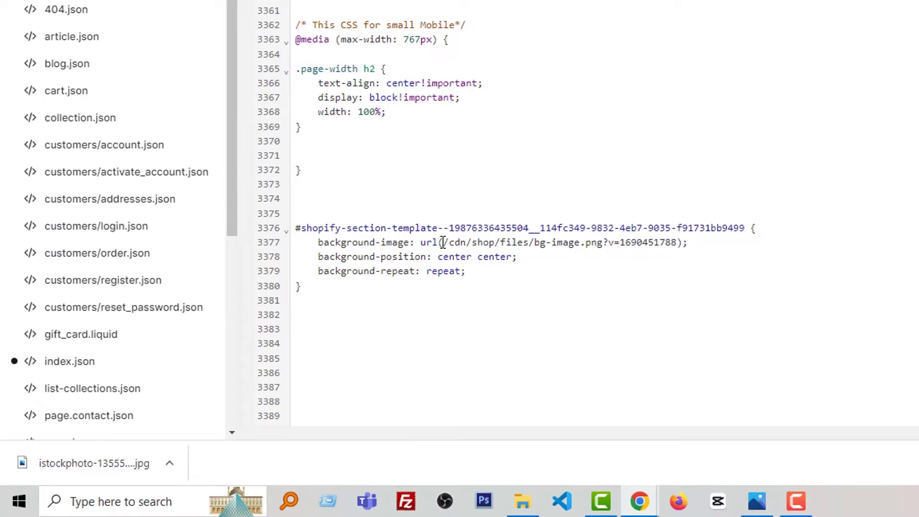
# Replace the bg-image.png URL in the Best Sellers rule with the new-bg link and save base.css
pyautogui.click(472, 220)
pyautogui.moveTo(499, 224); pyautogui.dragTo(723, 226)
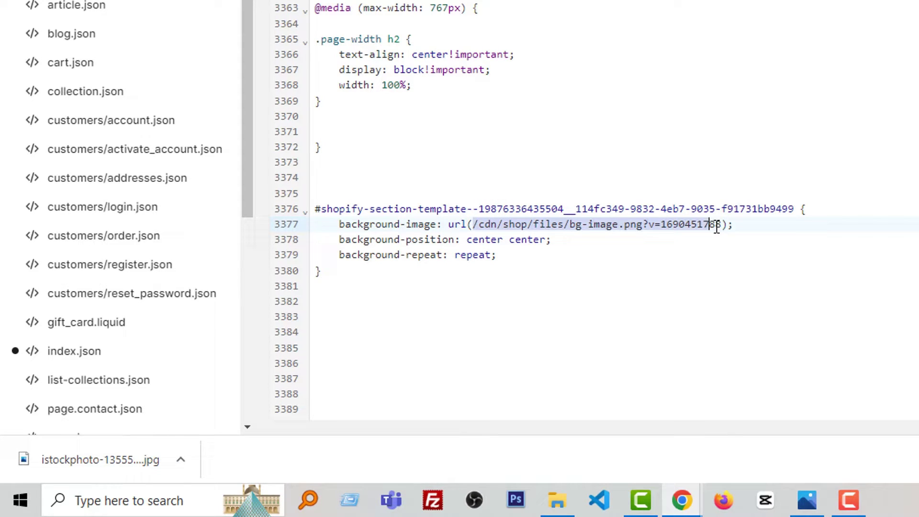
pyautogui.hotkey('ctrl', 'v')
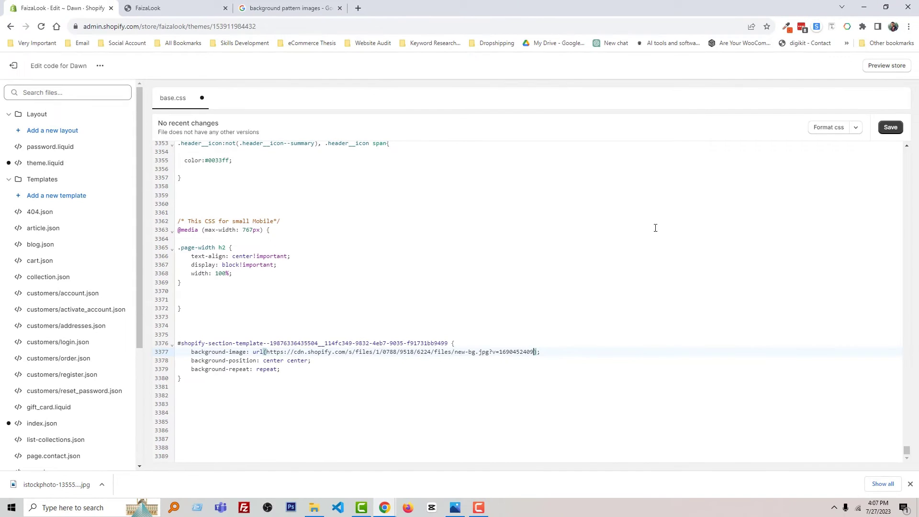
pyautogui.click(890, 127)
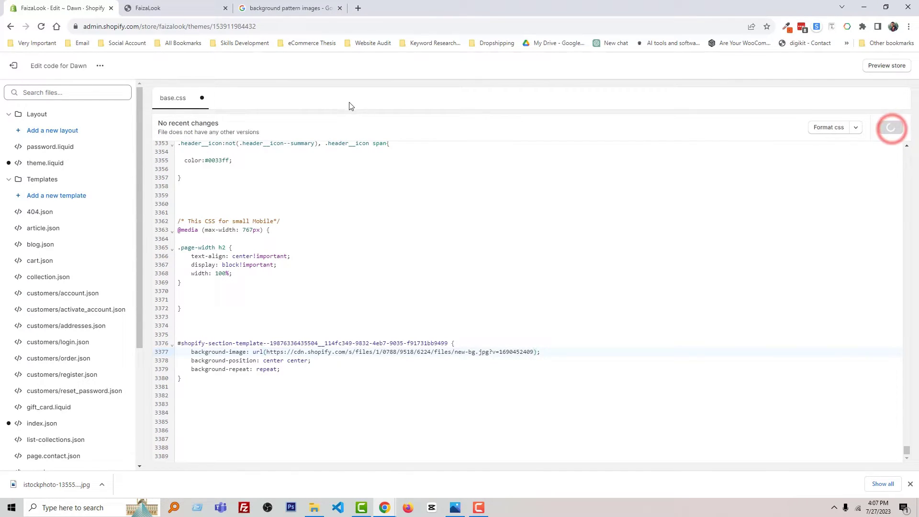
pyautogui.click(172, 8)
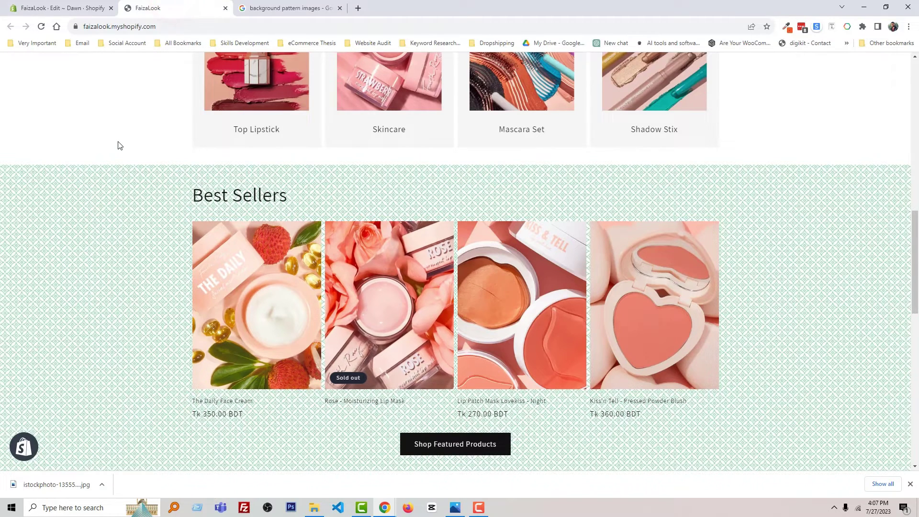
# Reload the storefront to show the dotted new-bg pattern, then return to Google Images
pyautogui.press('F5')
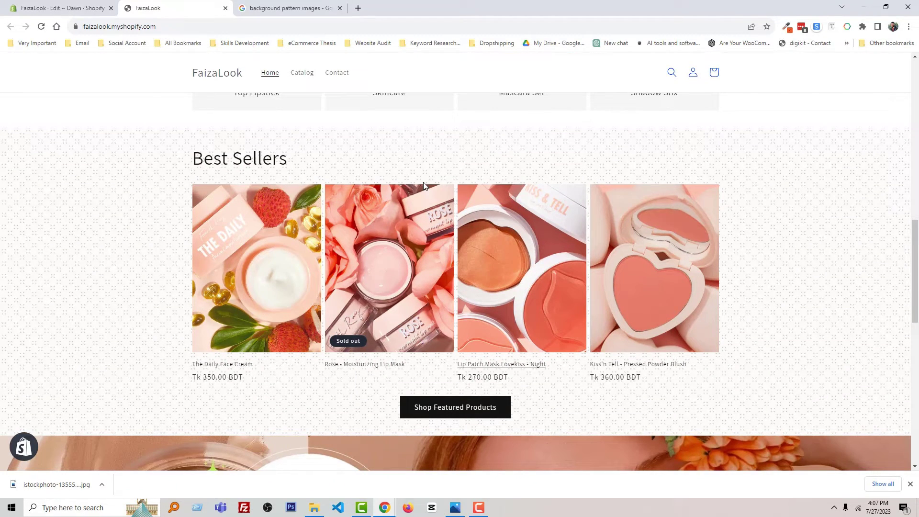
pyautogui.click(286, 3)
pyautogui.scroll(-2, 567, 280)
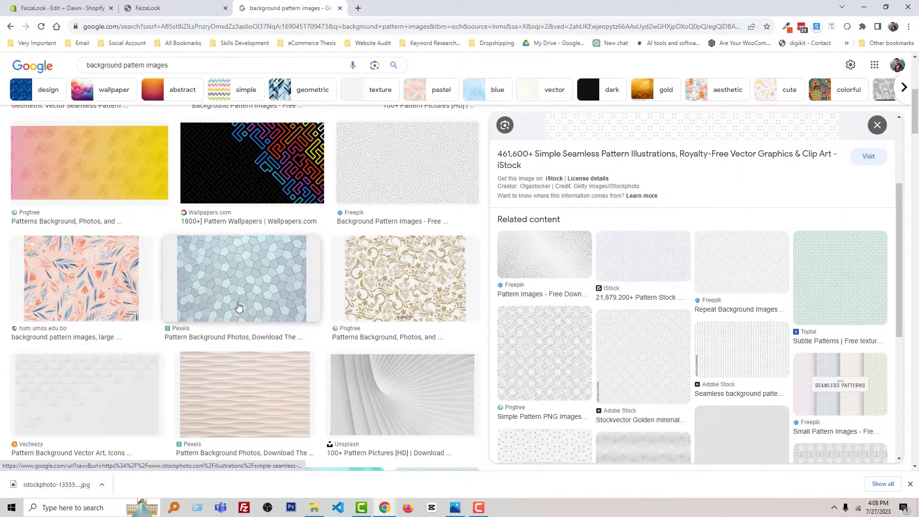
pyautogui.scroll(2, 366, 336)
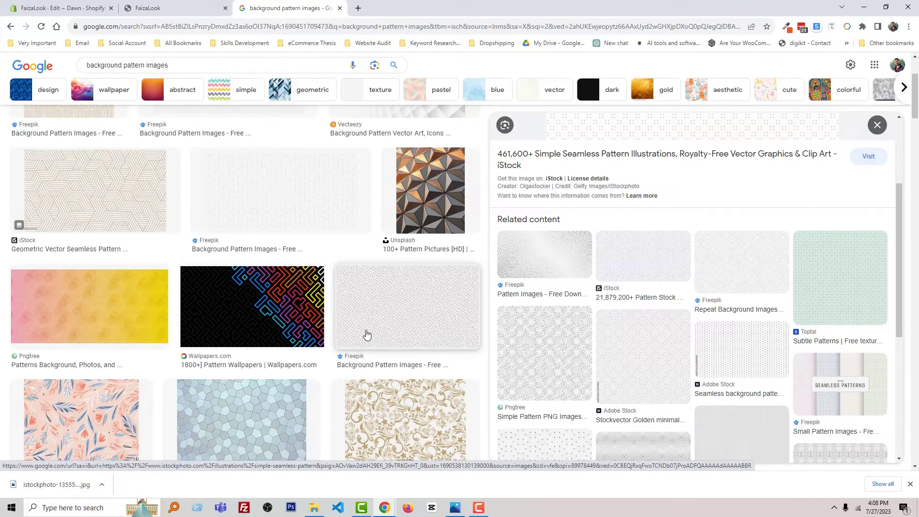
pyautogui.scroll(2, 366, 336)
# Switch back to the FaizaLook storefront tab showing the Best Sellers dotted pattern
pyautogui.hotkey('ctrl', 'shift', 'Tab')
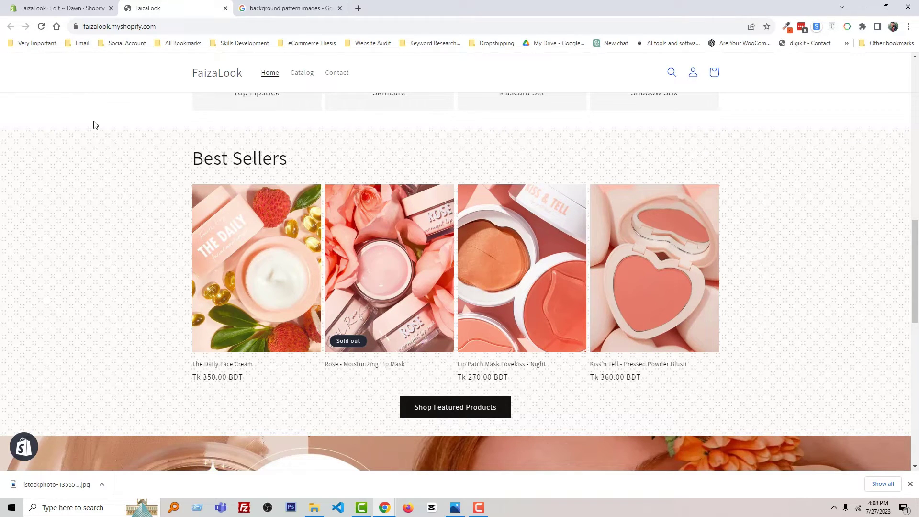
pyautogui.click(63, 8)
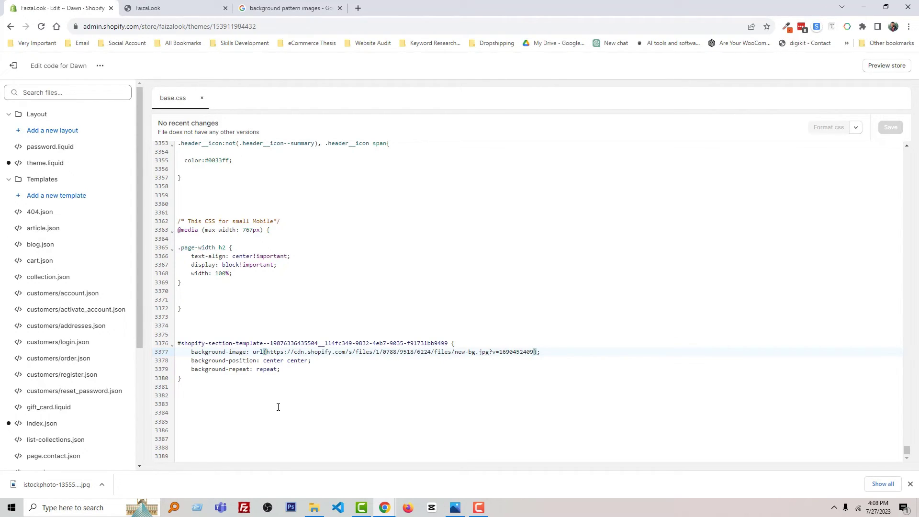
pyautogui.click(173, 7)
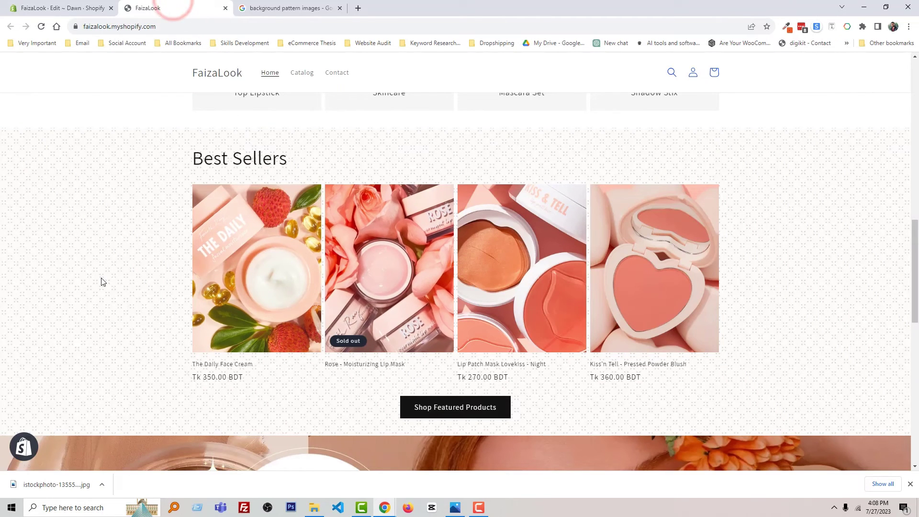